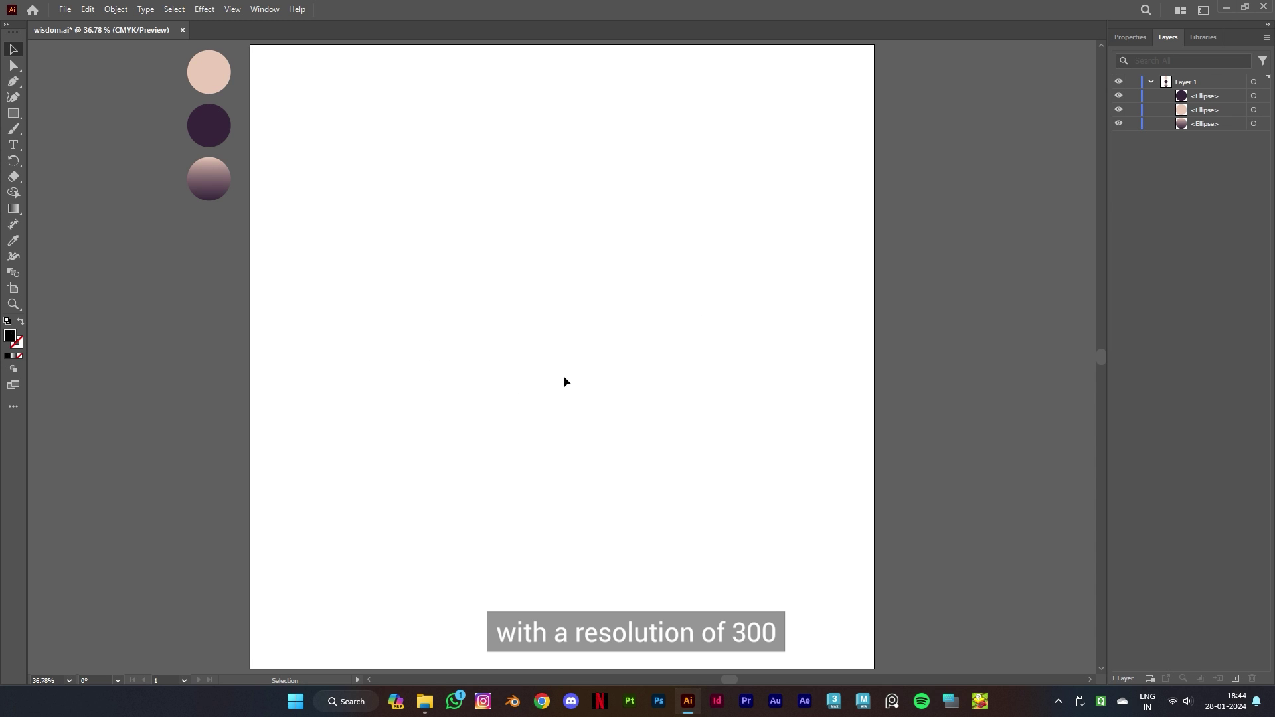
Step: Draw an artboard-sized rectangle, fill it with the dark purple swatch colour, and lock it
left_click(15, 114)
left_click_drag(249, 45, 873, 668)
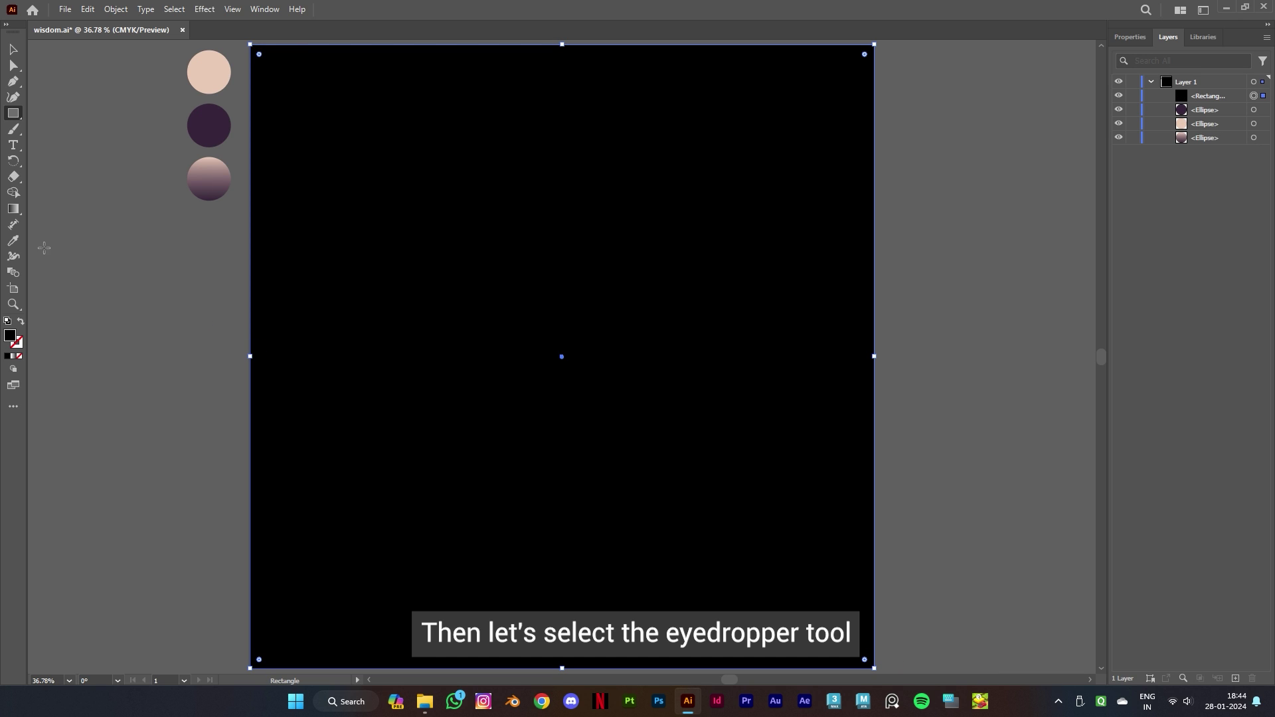
left_click(14, 241)
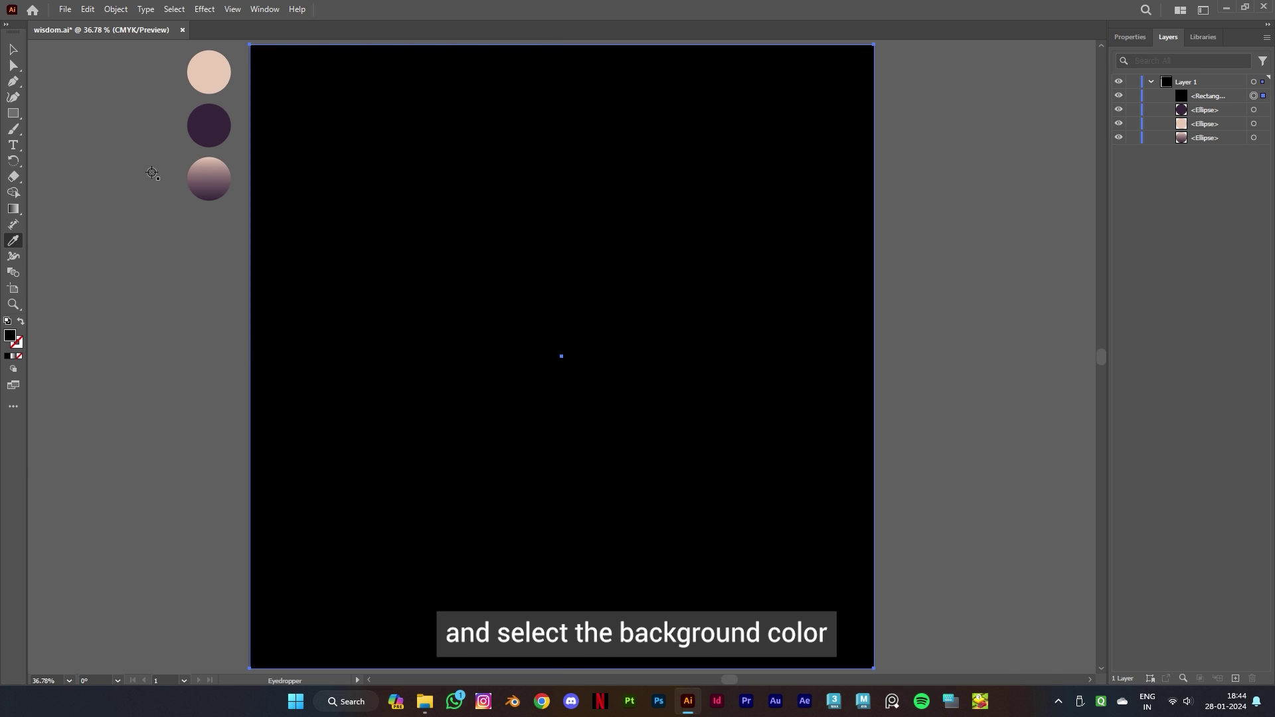
left_click(211, 126)
left_click(11, 51)
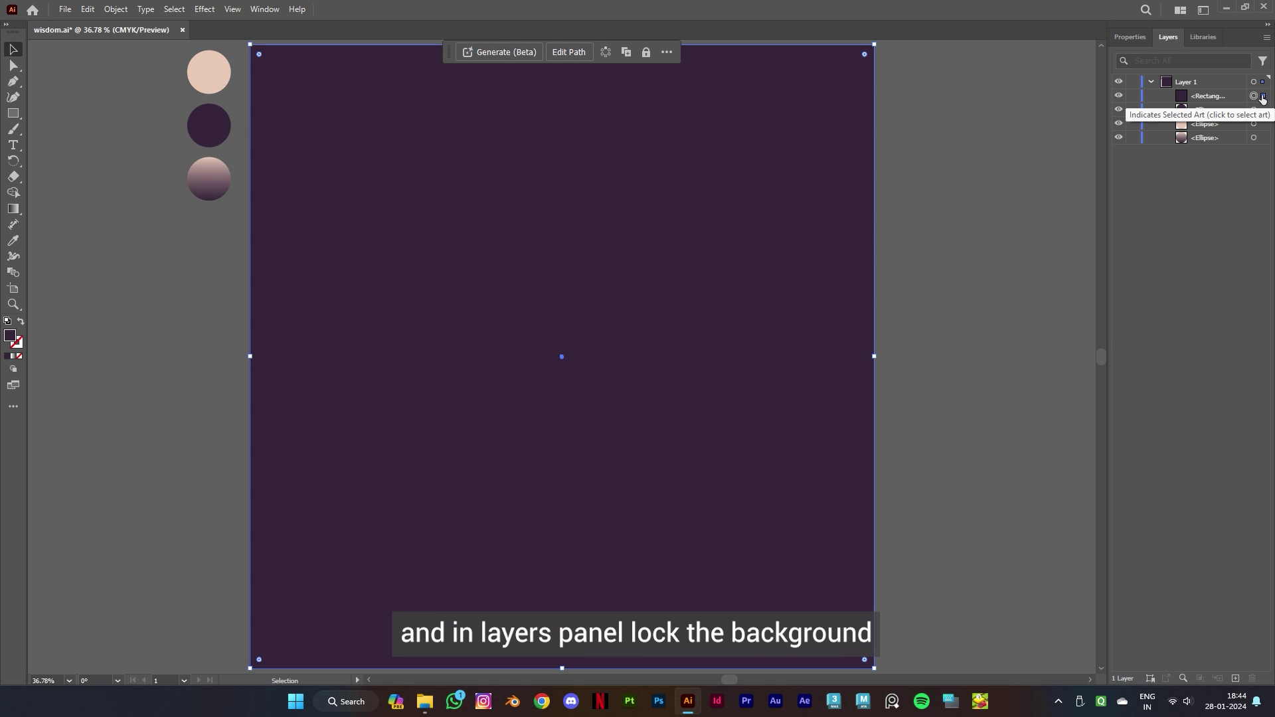
left_click(1132, 97)
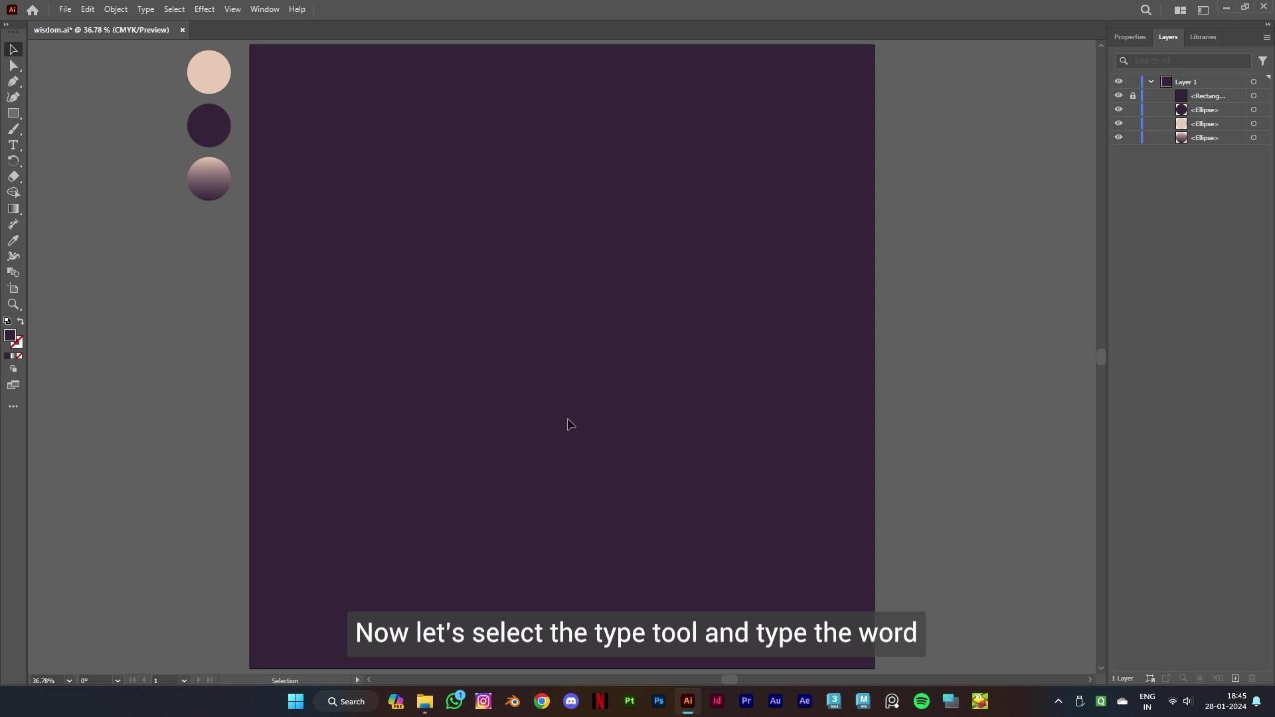
Step: Type WISDOM on the upper artboard as black 300 pt Arial Black text
left_click(13, 145)
left_click(445, 247)
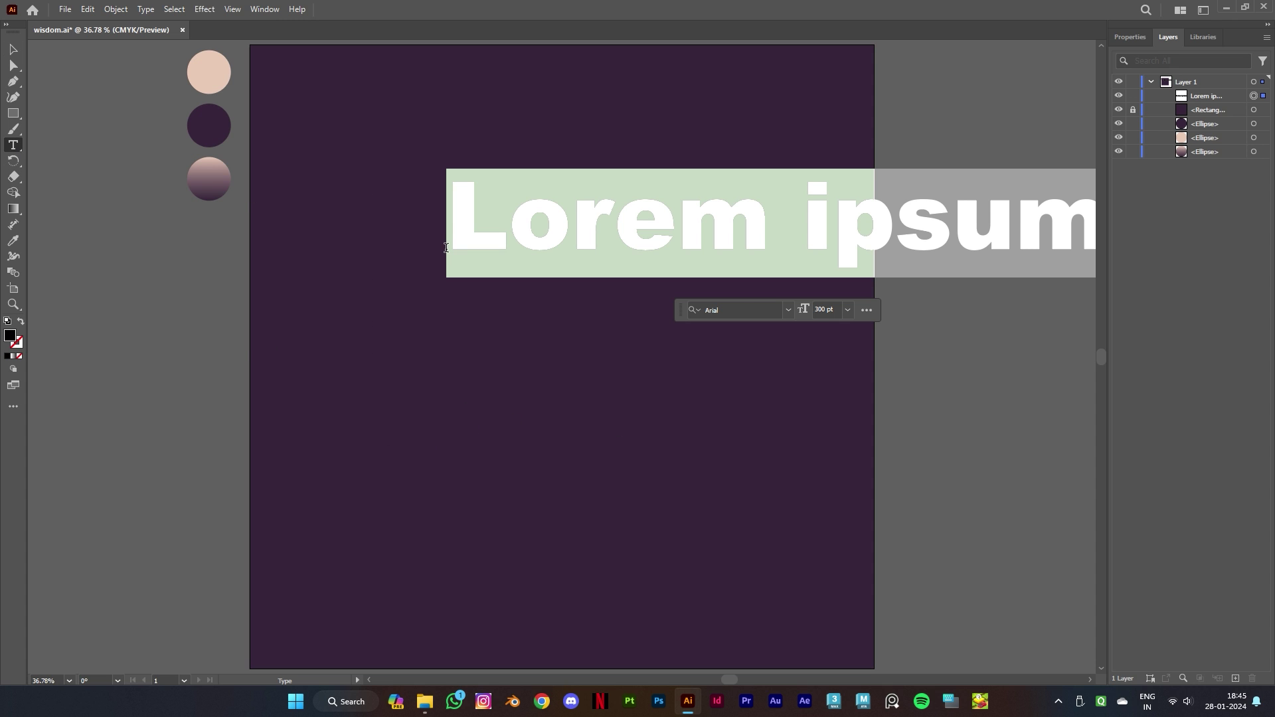
type("WISDOM")
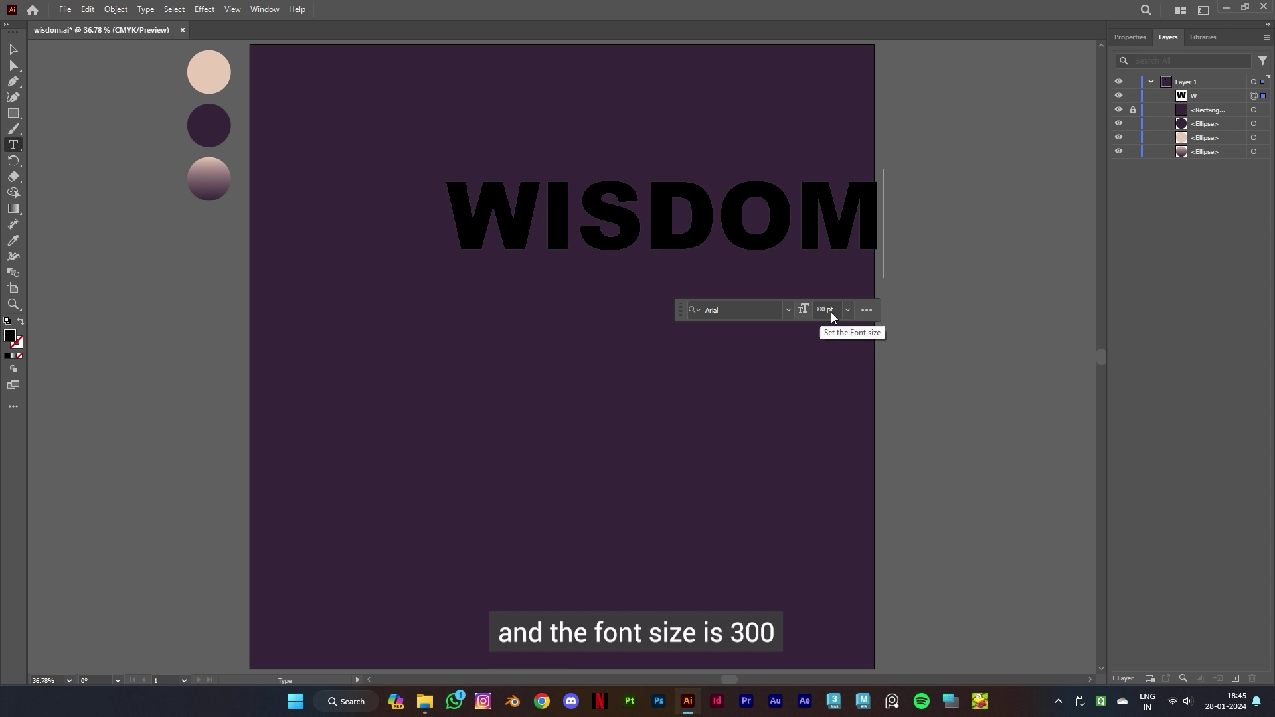
Step: Bring up the Align panel and apply Horizontal Align Center to the WISDOM text
left_click(13, 50)
left_click(264, 9)
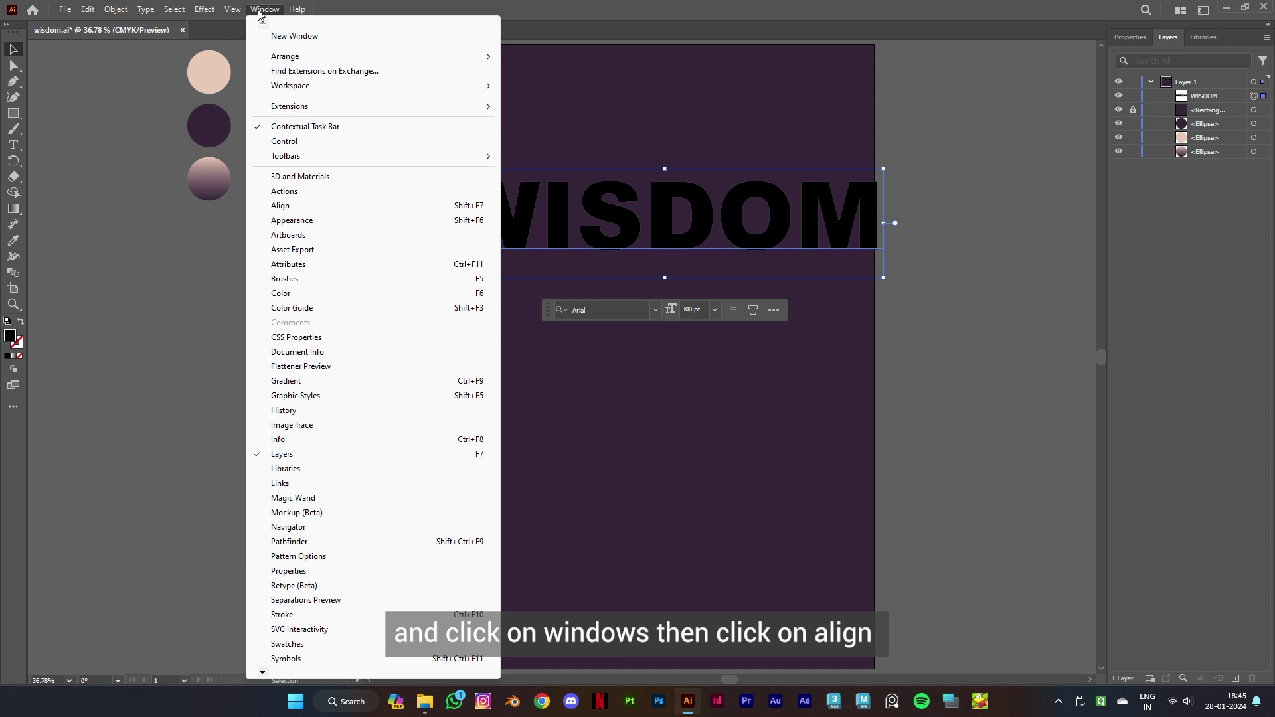
left_click(302, 207)
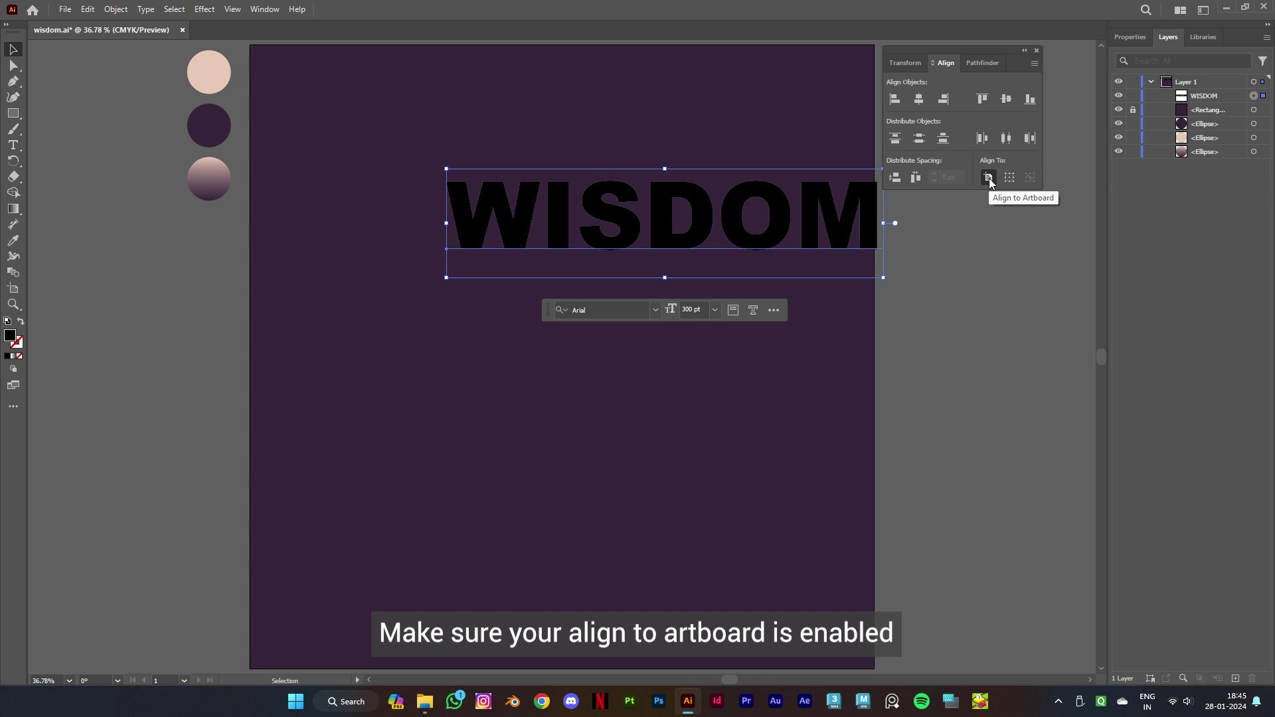
left_click(919, 100)
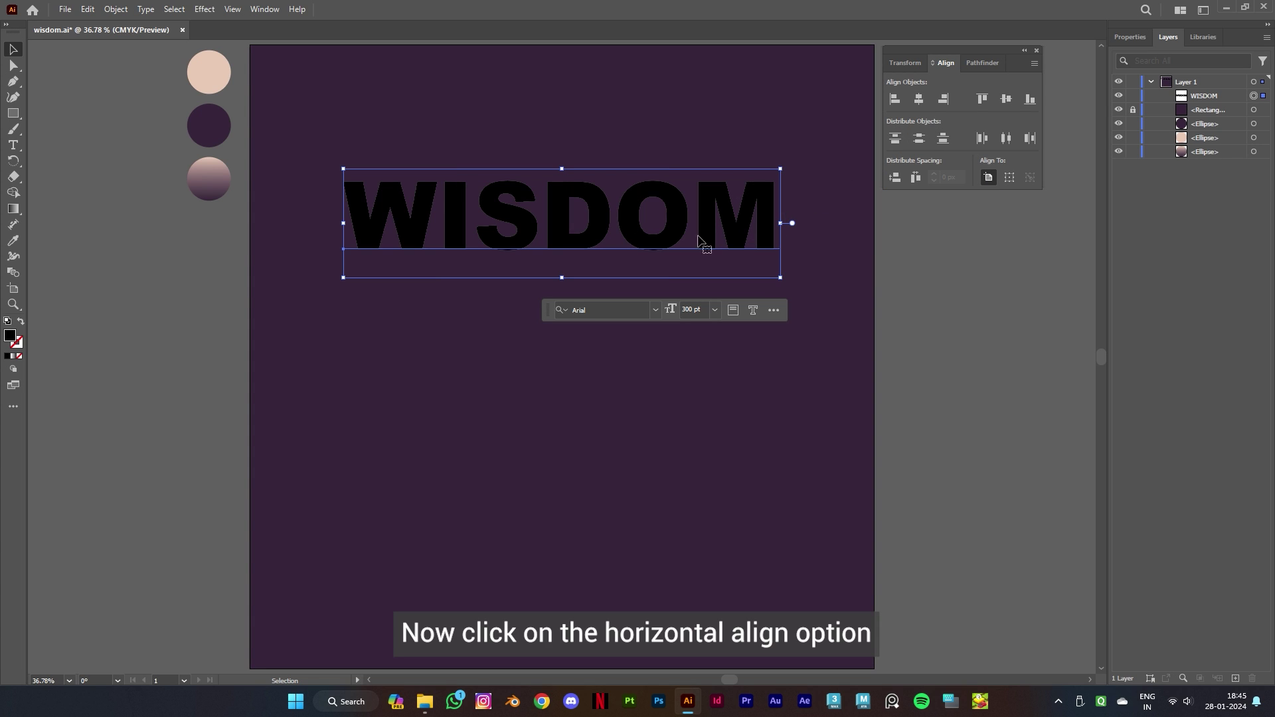
Step: Create outlines from WISDOM and perspective-distort it so the bottom corners pull inward
right_click(654, 246)
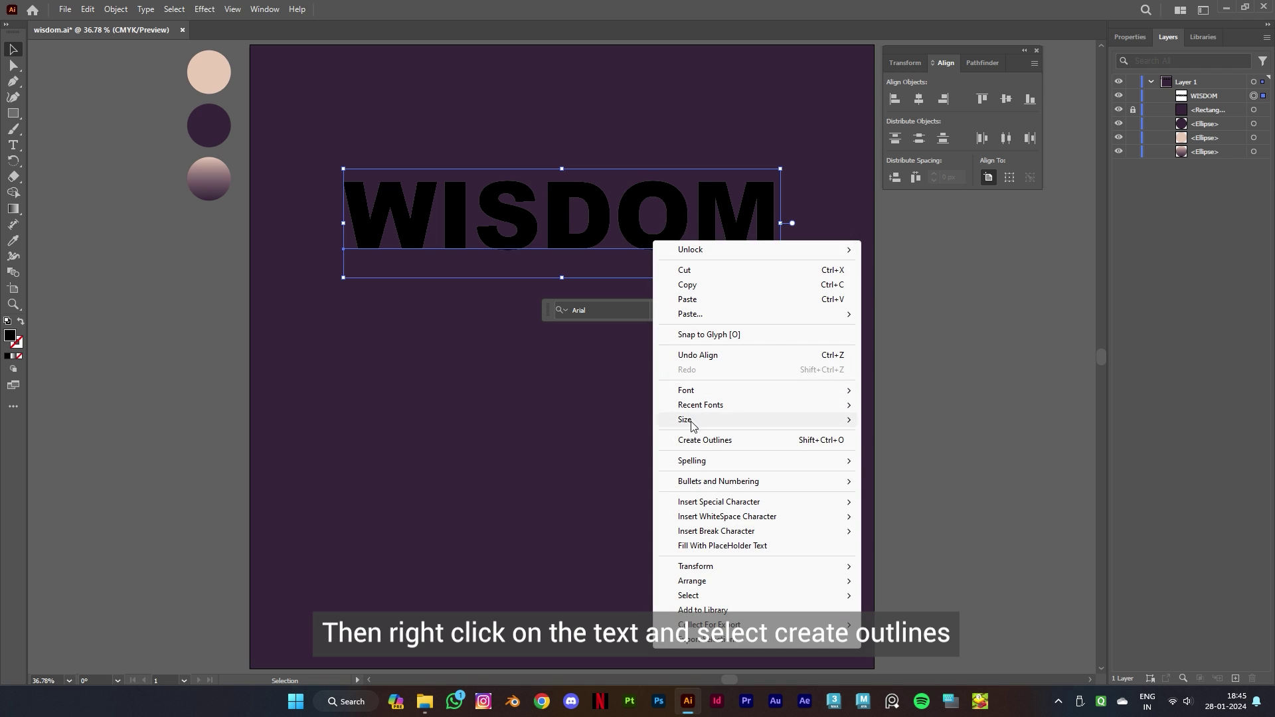
left_click(715, 441)
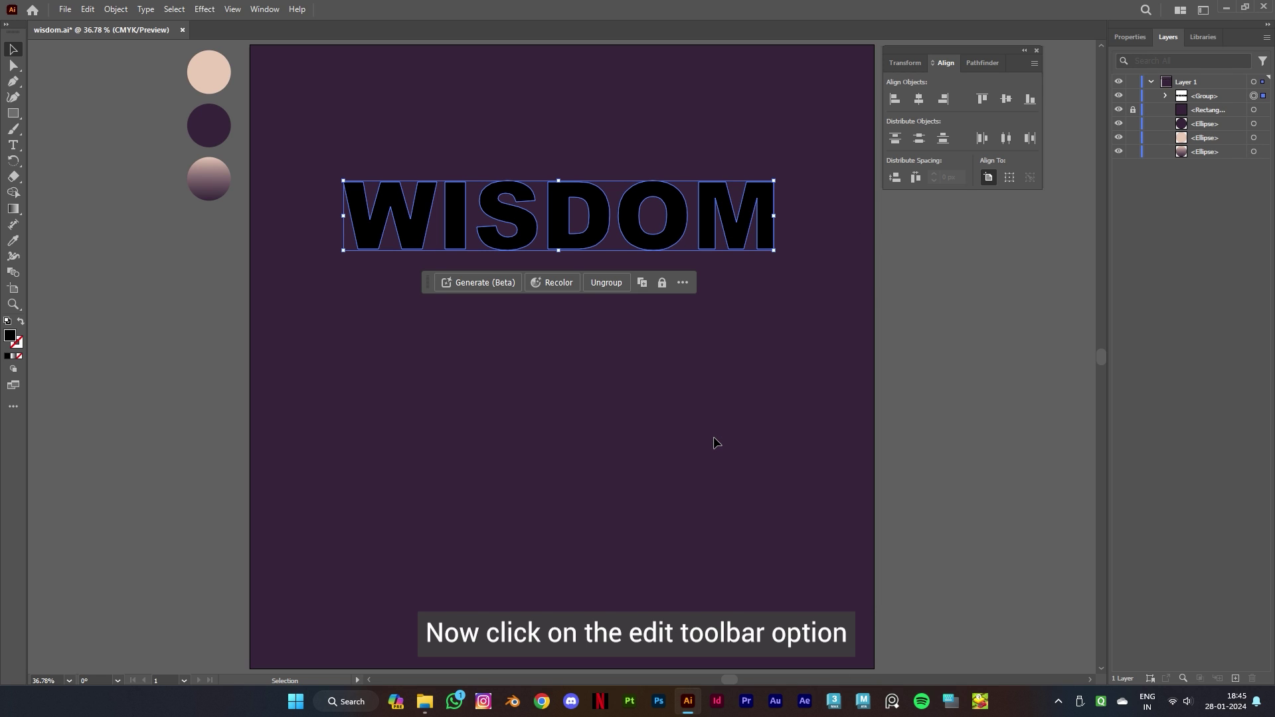
left_click(13, 406)
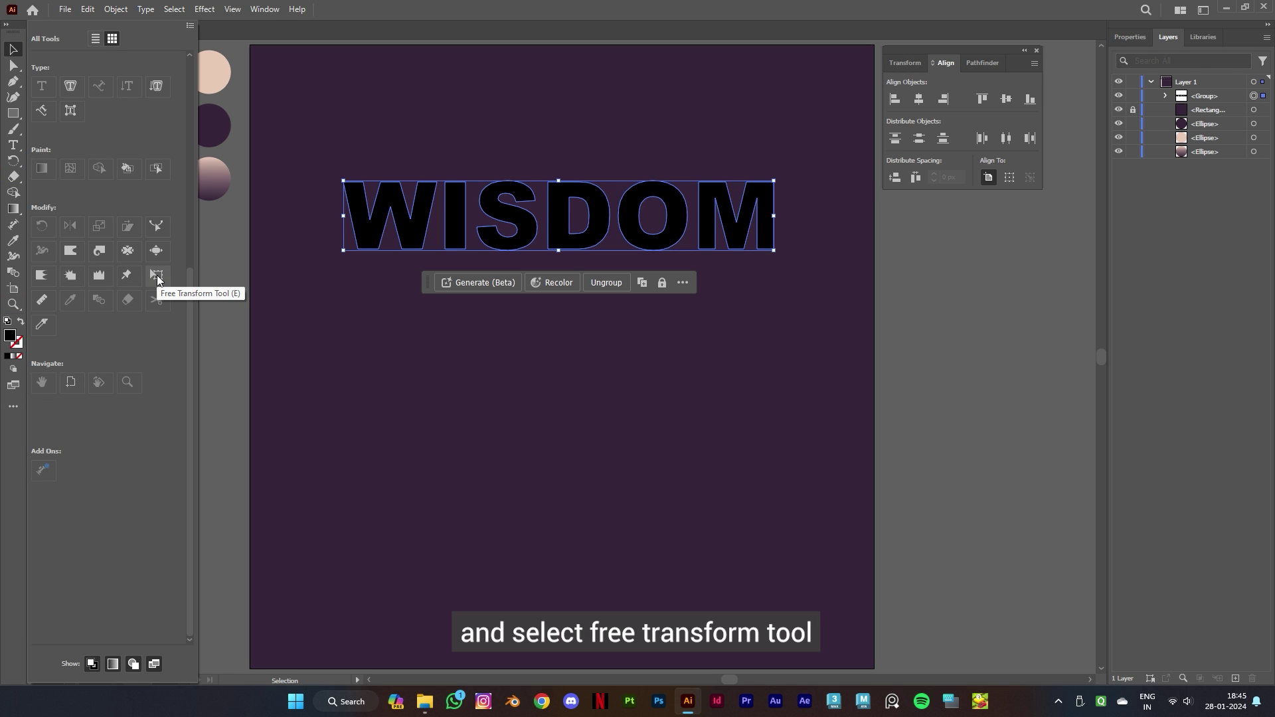
left_click(156, 277)
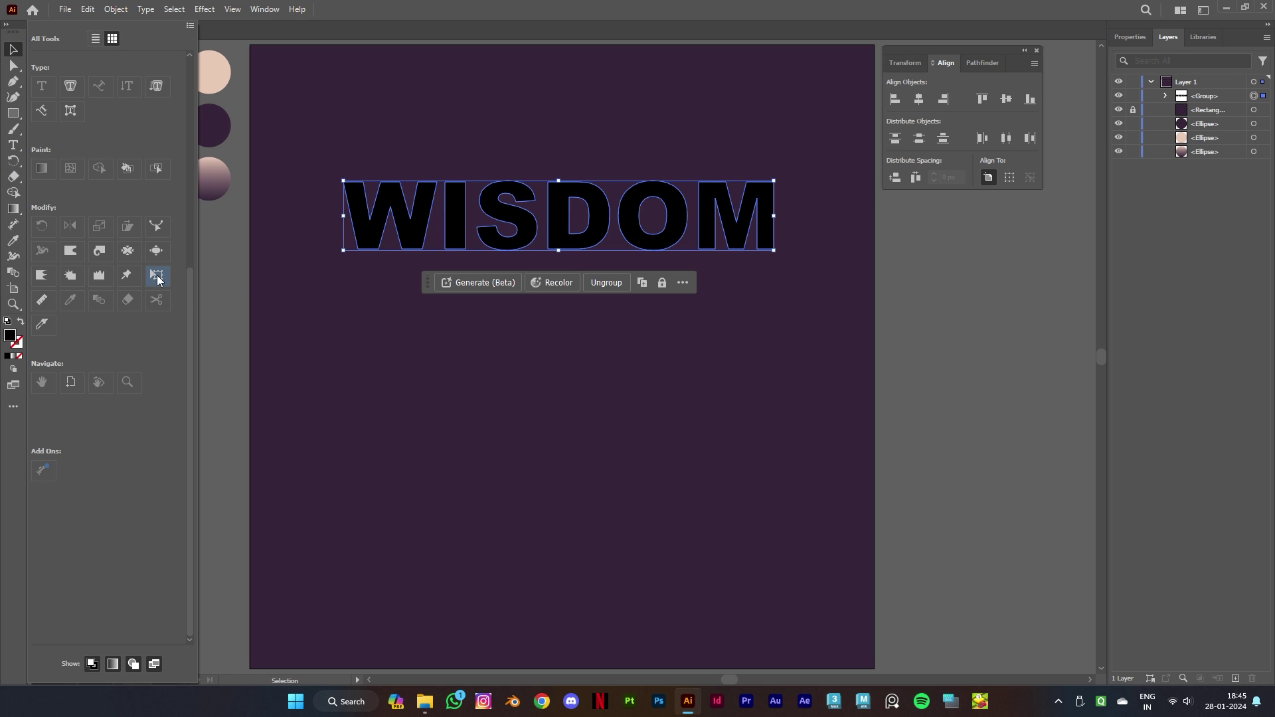
left_click(773, 250)
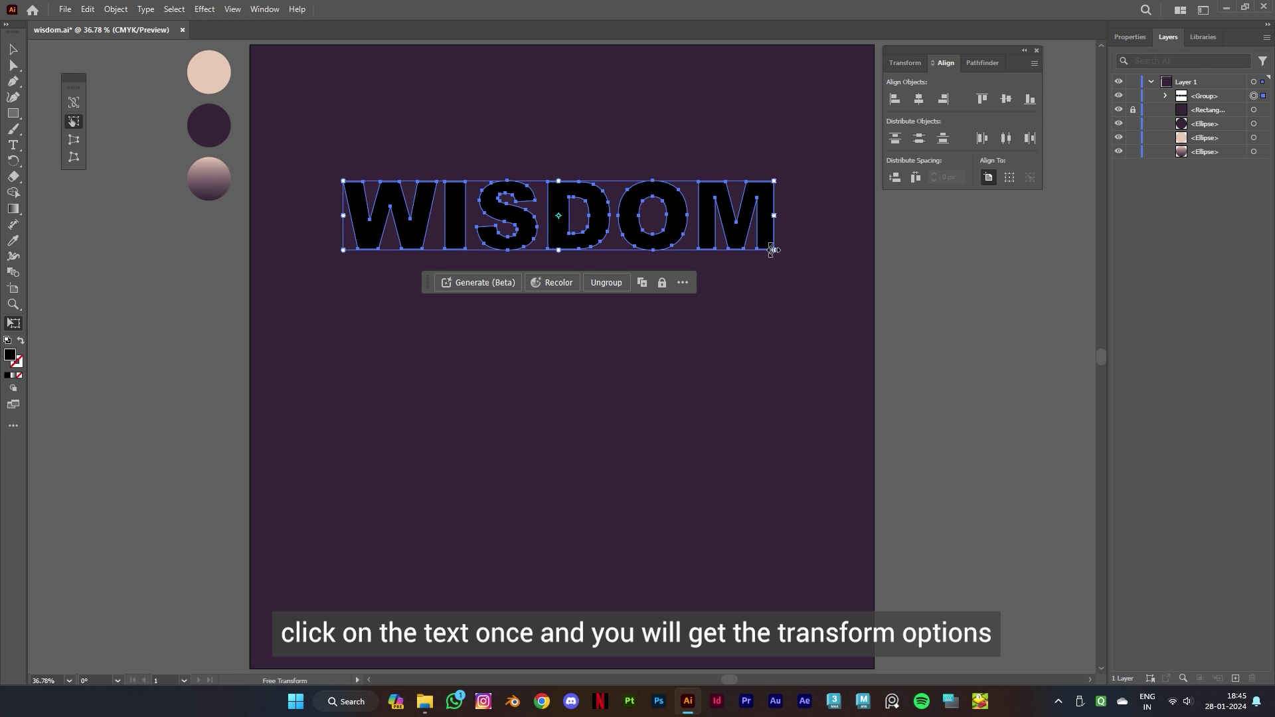
left_click(75, 141)
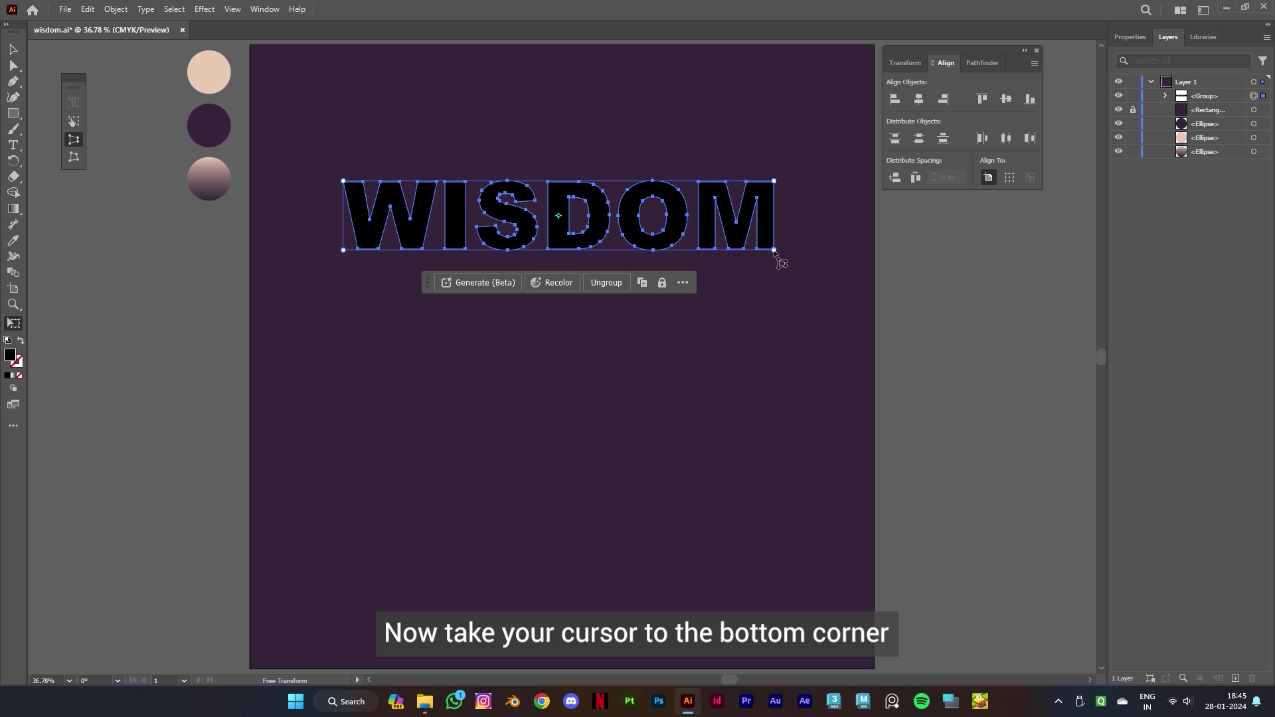
left_click_drag(774, 251, 747, 256)
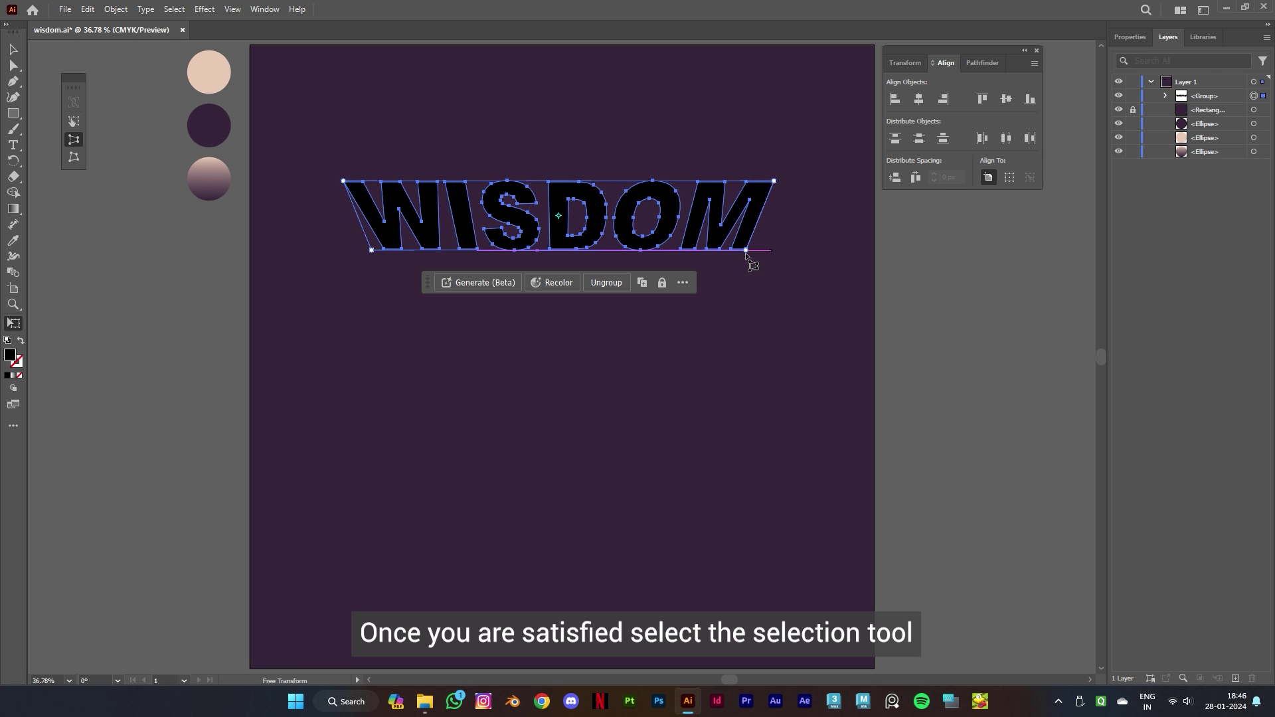
Step: Duplicate WISDOM below, squash the copy vertically into a thin strip, and centre both words
key("v")
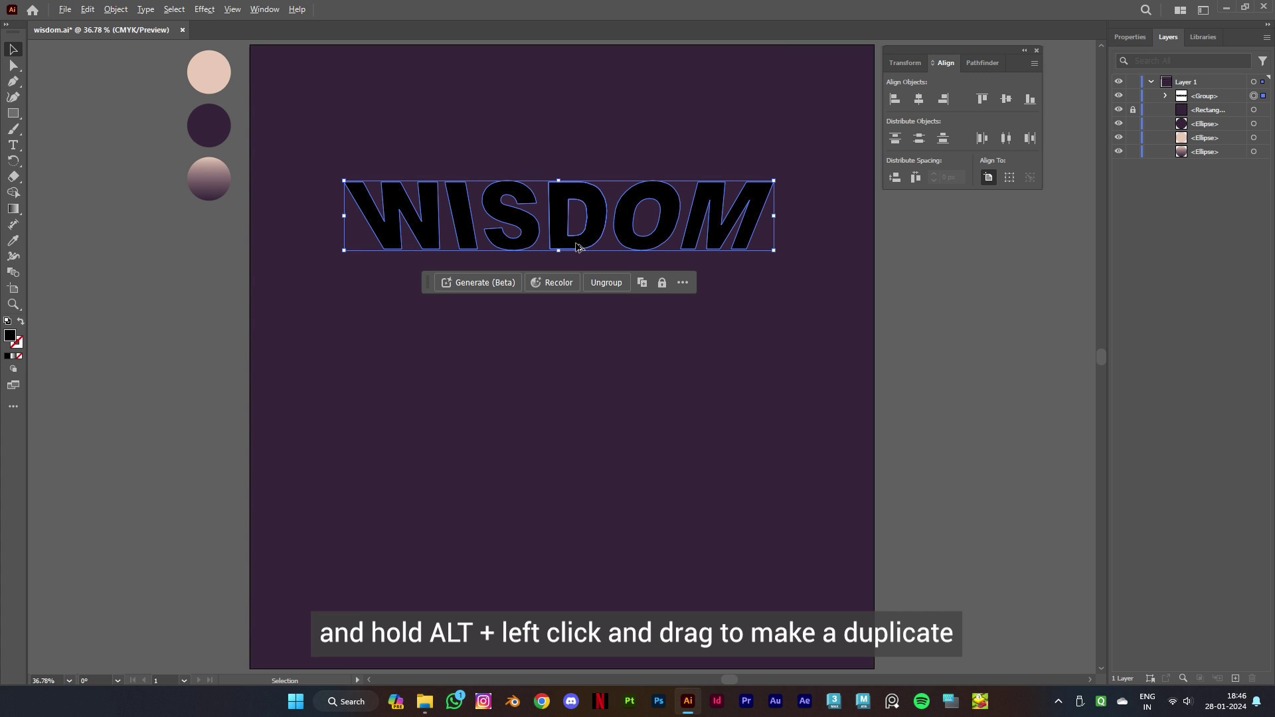
left_click_drag(576, 247, 581, 342)
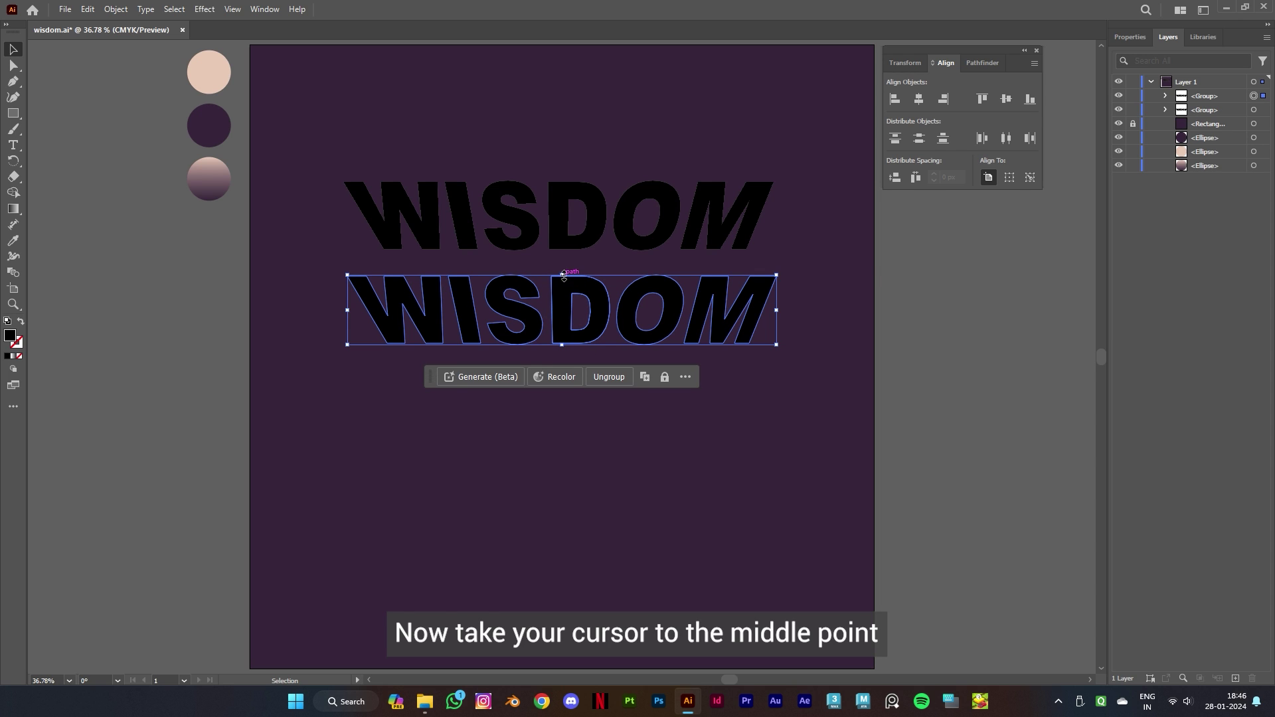
left_click_drag(565, 273, 595, 339)
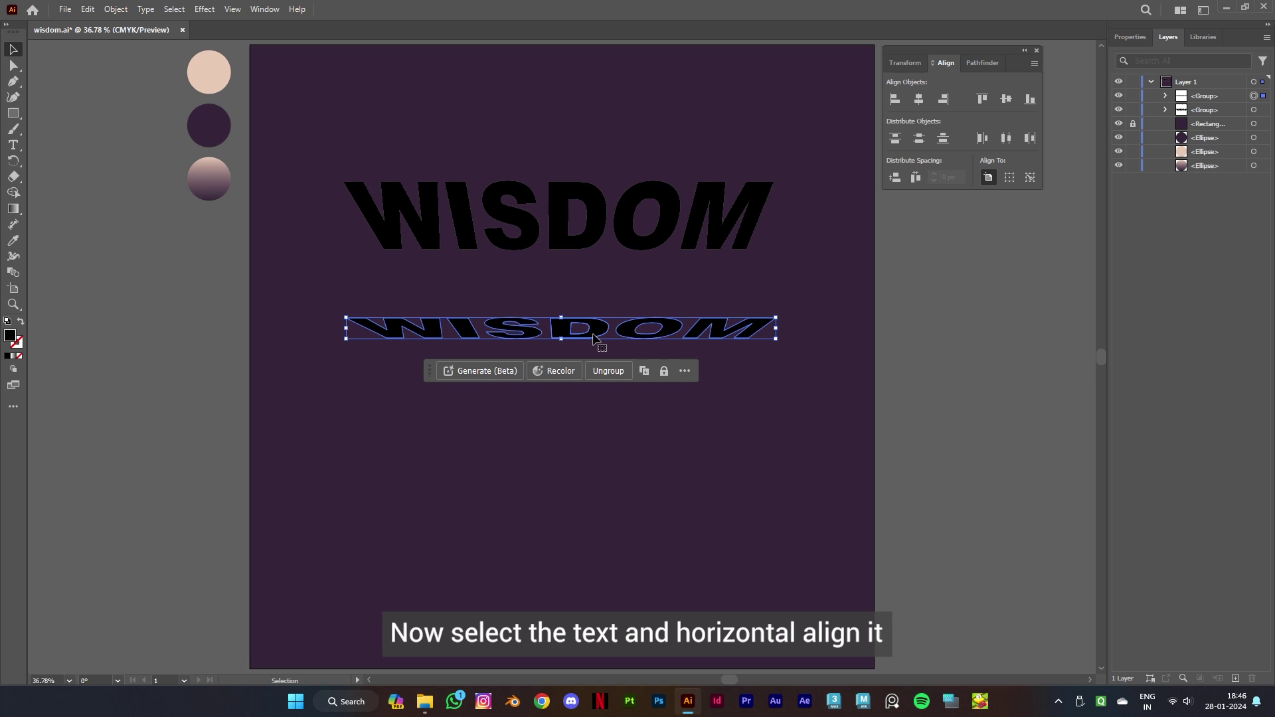
left_click(919, 99)
left_click(764, 211)
left_click(919, 99)
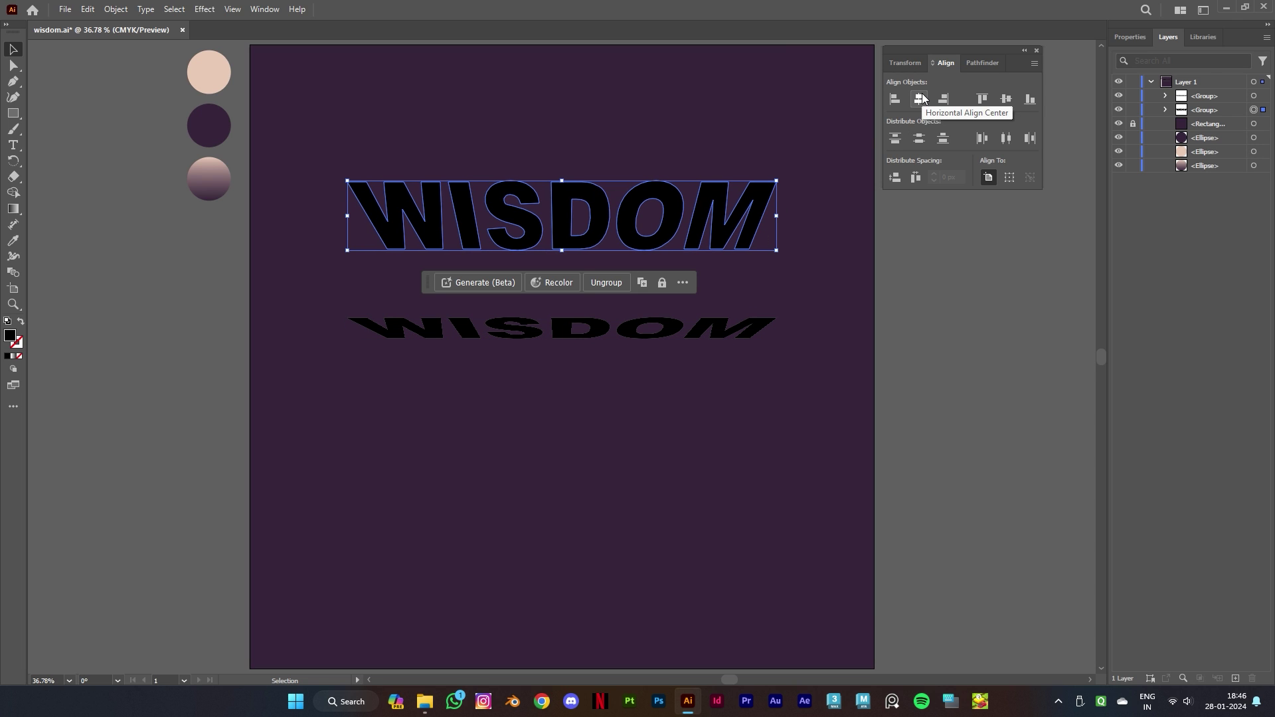
Step: Select both WISDOM shapes and set Blend Options to 2 specified steps
left_click_drag(778, 369, 654, 143)
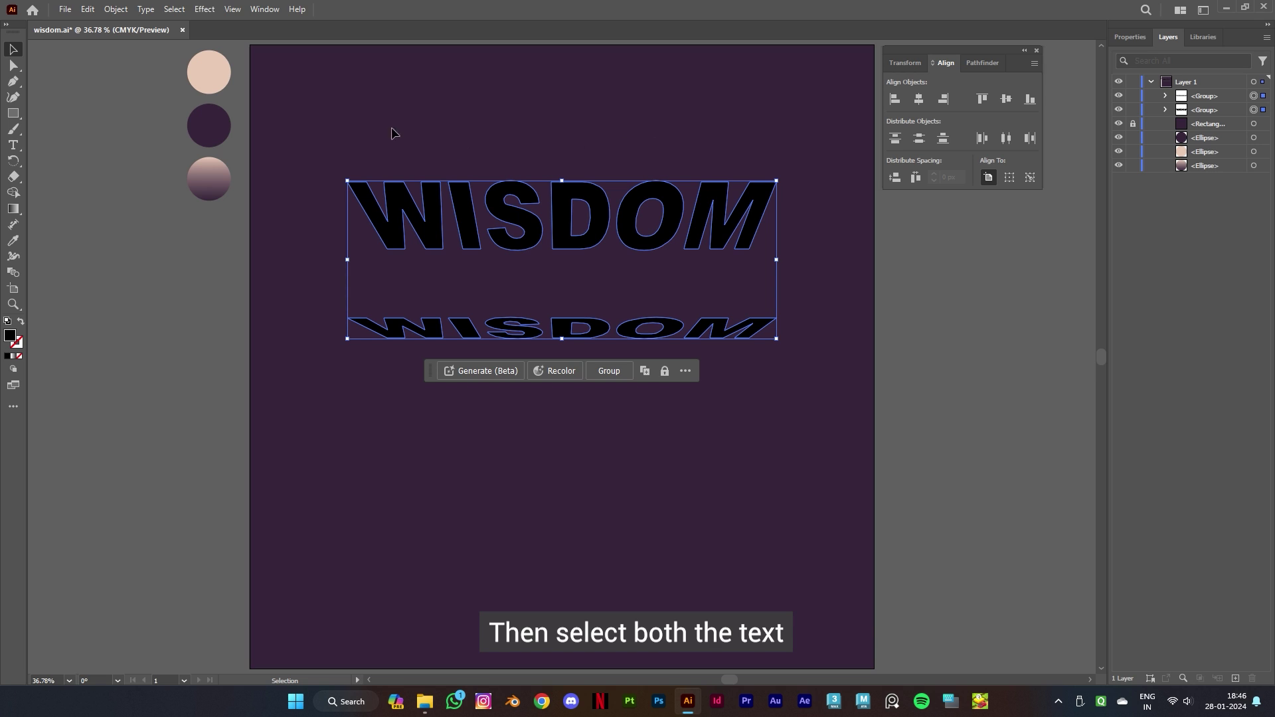
left_click(116, 10)
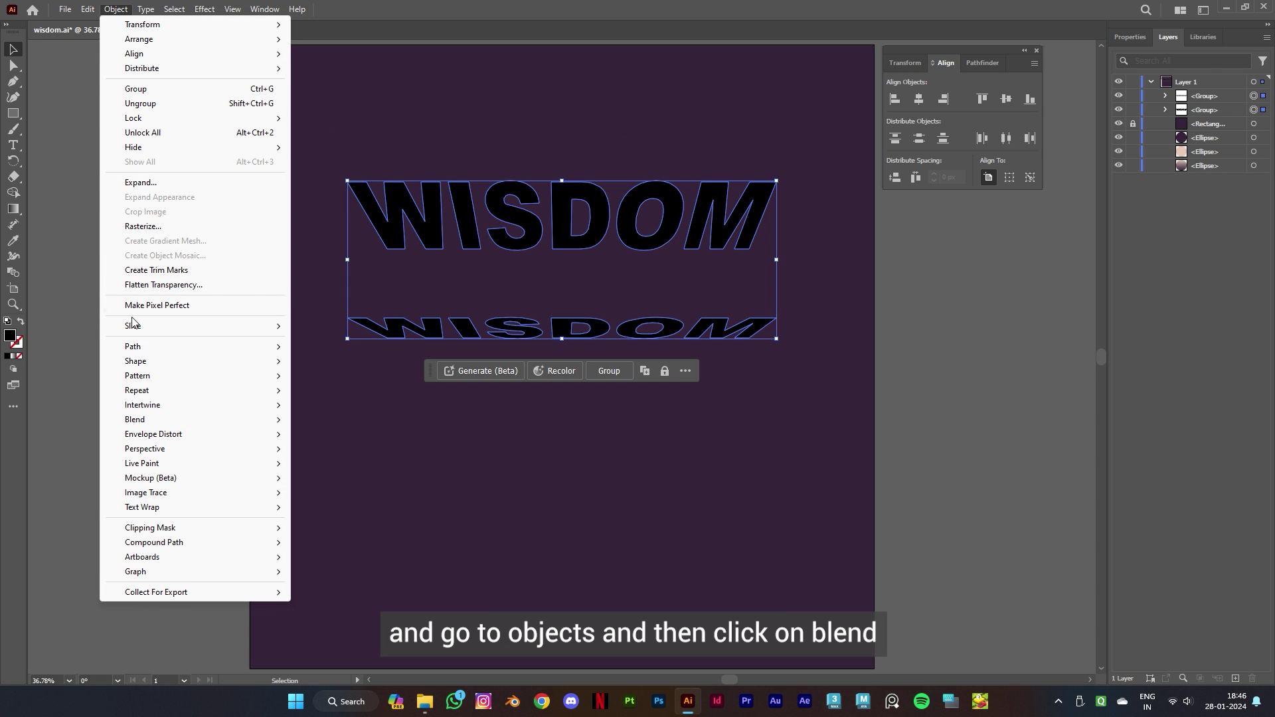
mouse_move(138, 420)
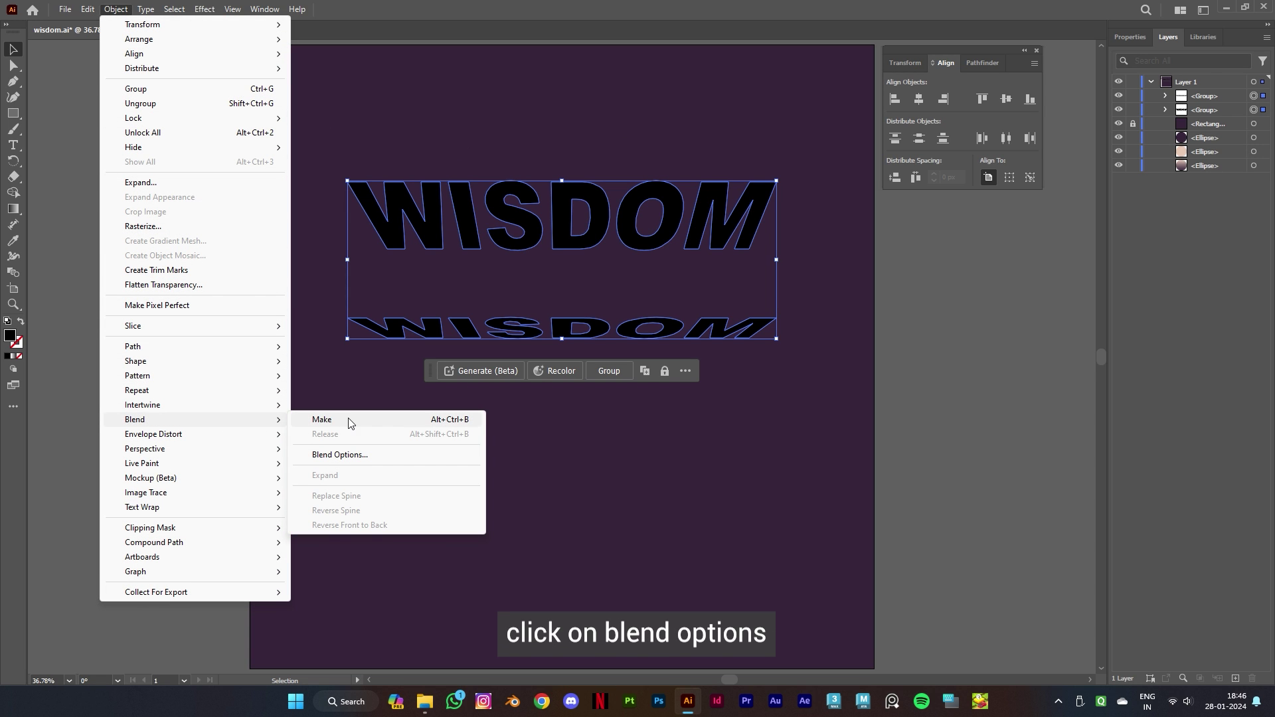
left_click(361, 457)
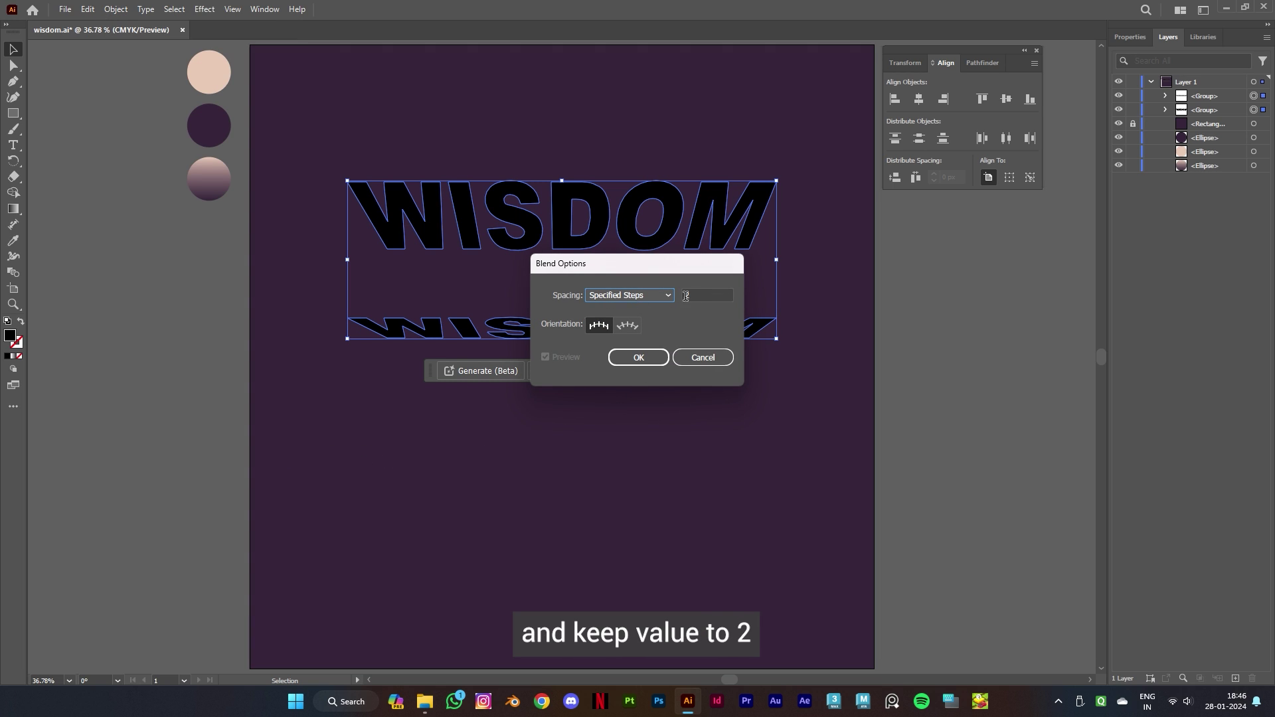
left_click(651, 357)
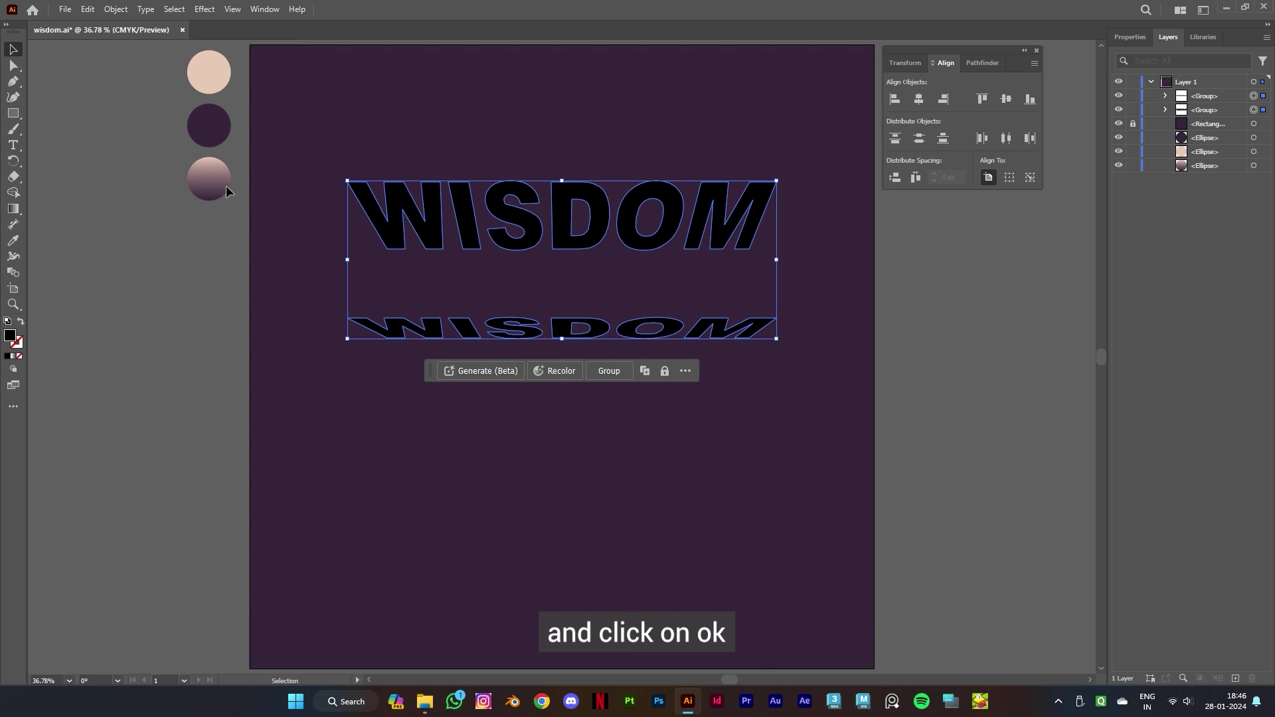
Step: Make the blend between the original and squashed WISDOM shapes
left_click(114, 9)
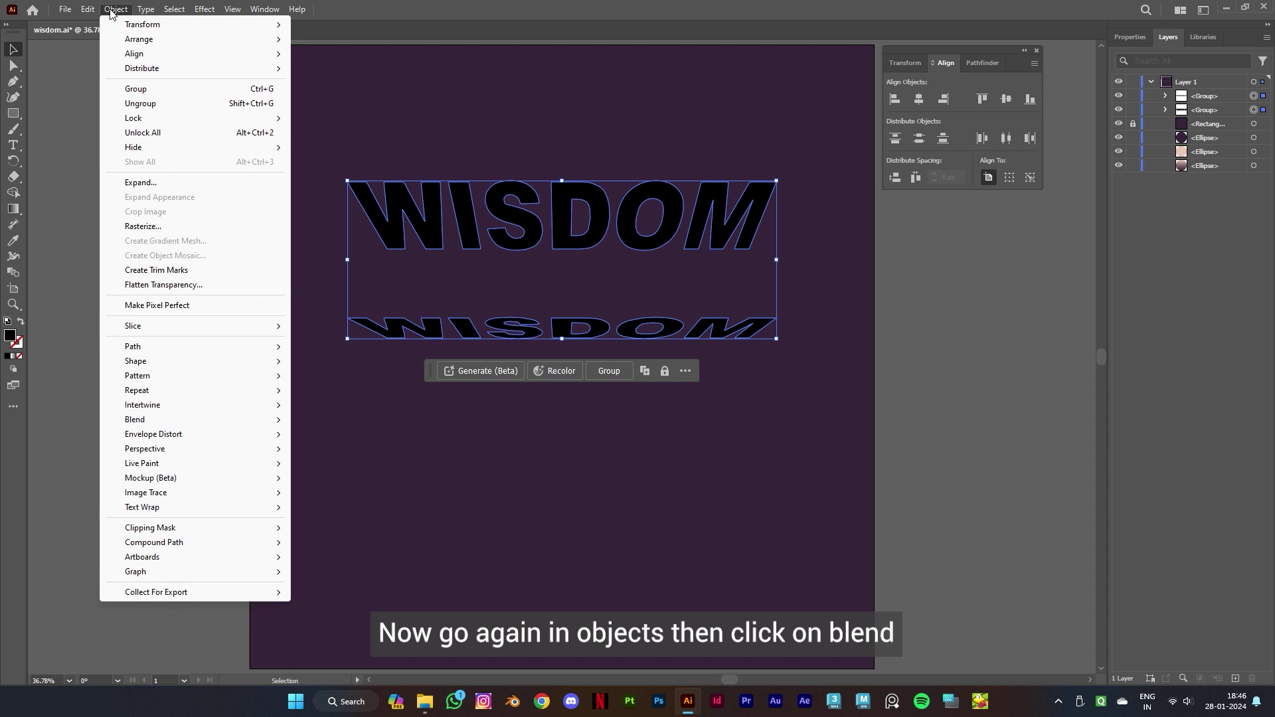
mouse_move(212, 423)
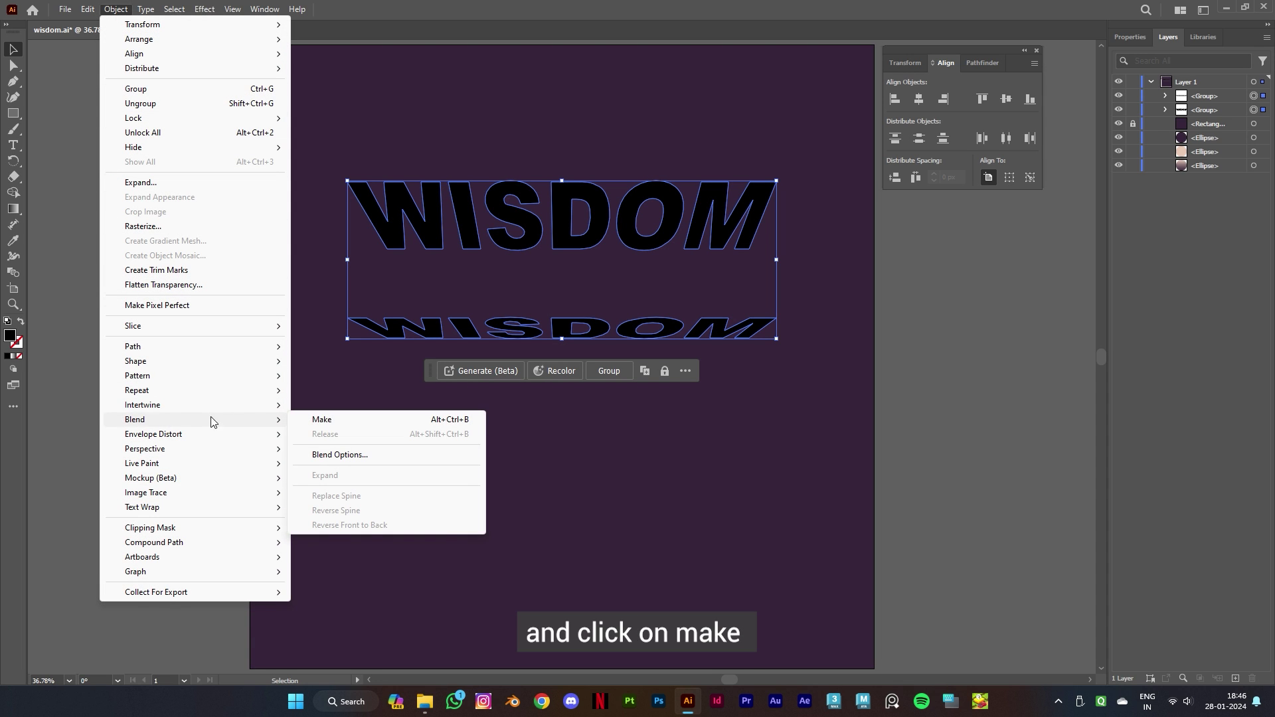
left_click(353, 420)
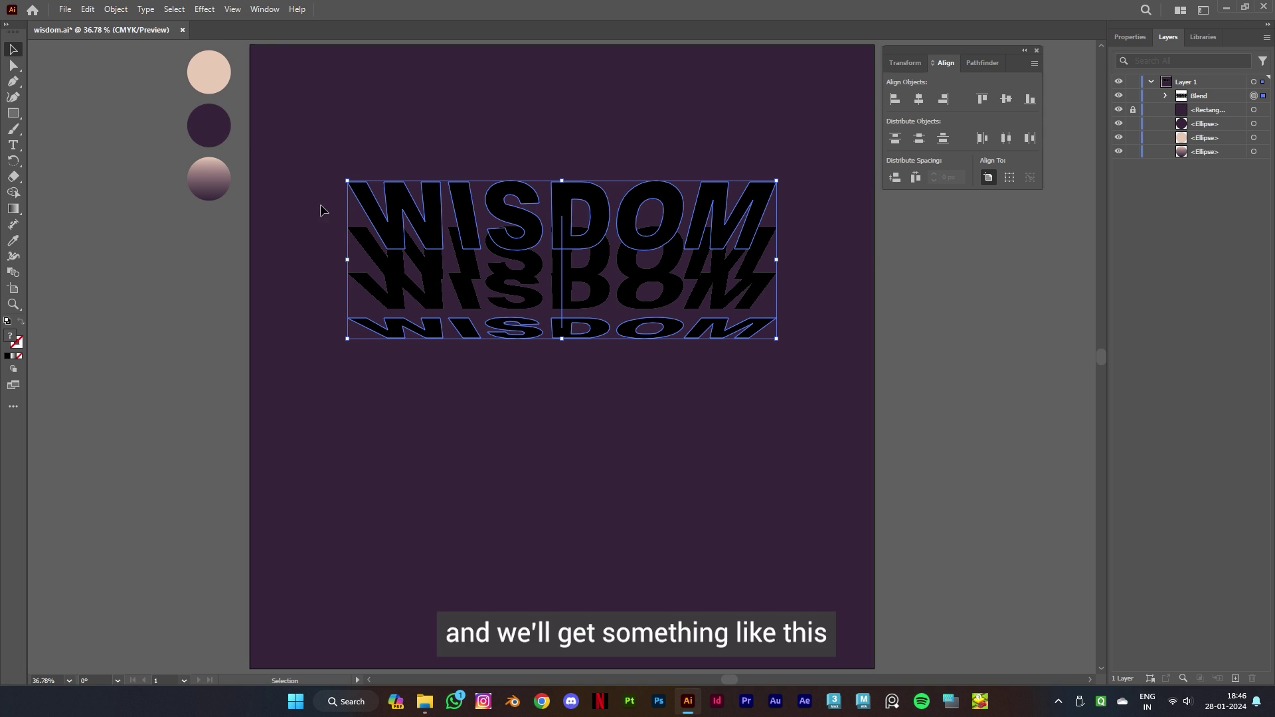
left_click(116, 10)
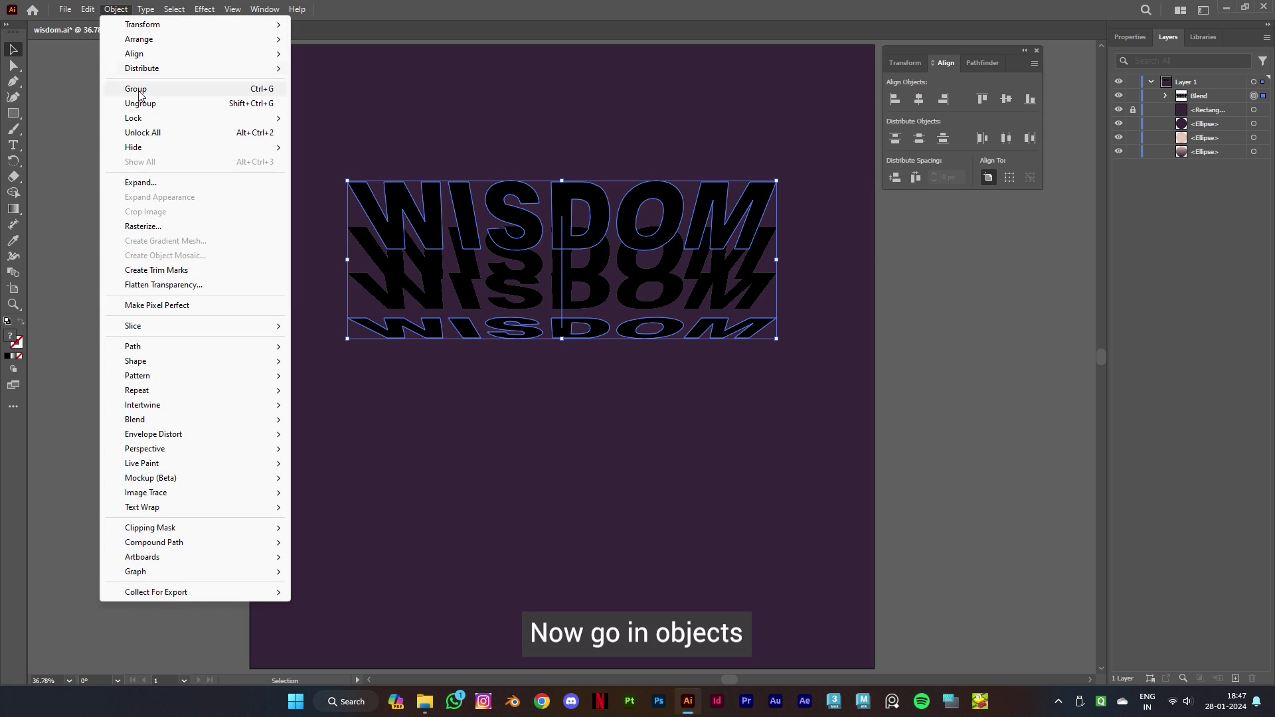
Step: Expand the blend with Object and Fill ticked, then open the group's context menu
left_click(141, 183)
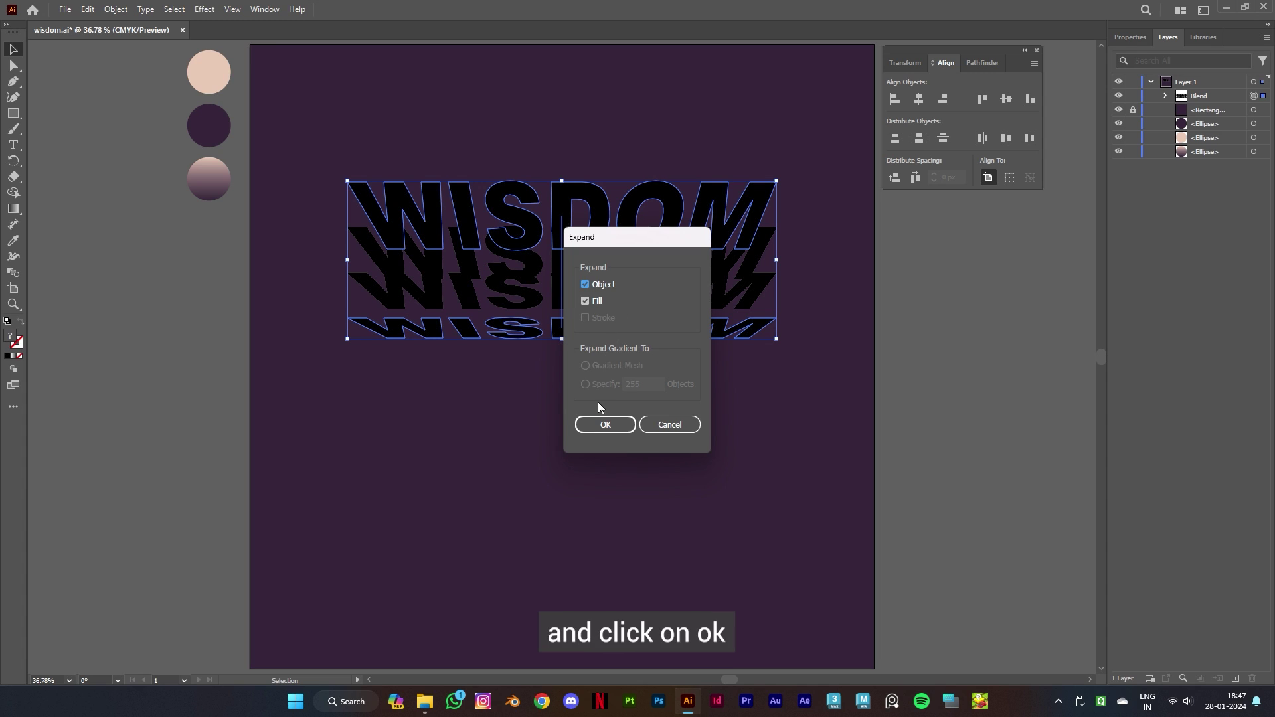
left_click(603, 426)
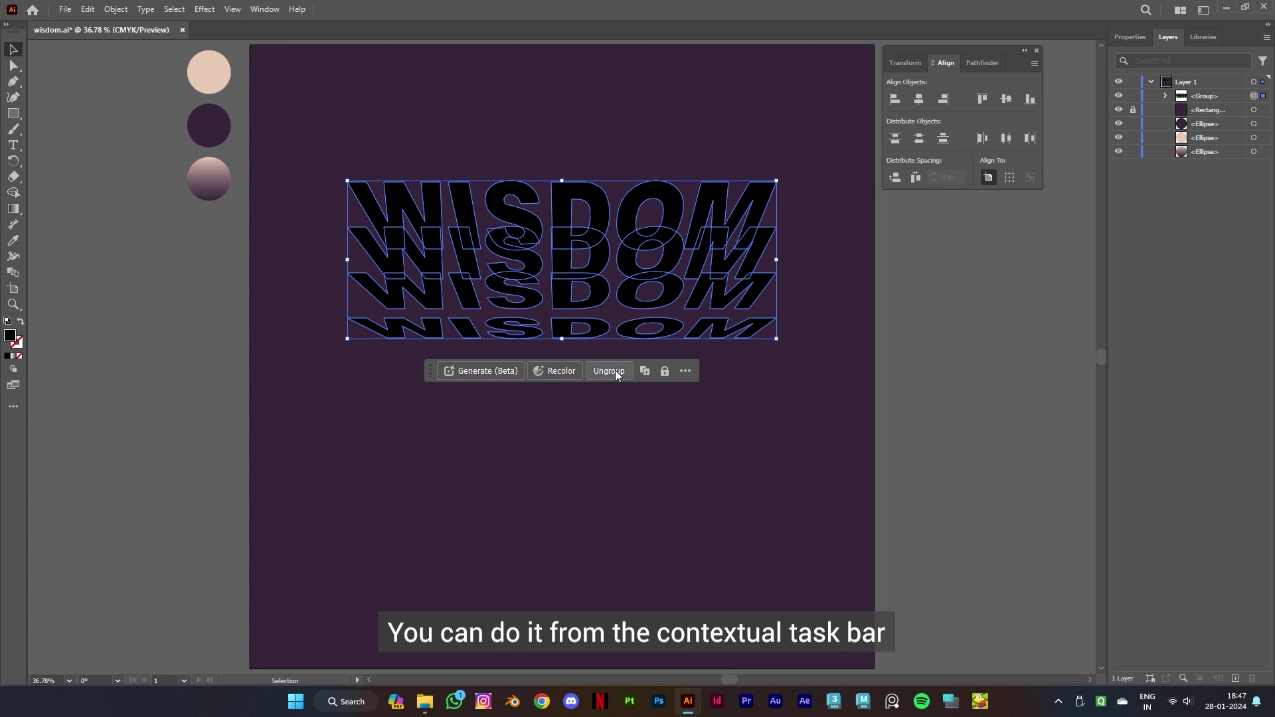
right_click(661, 300)
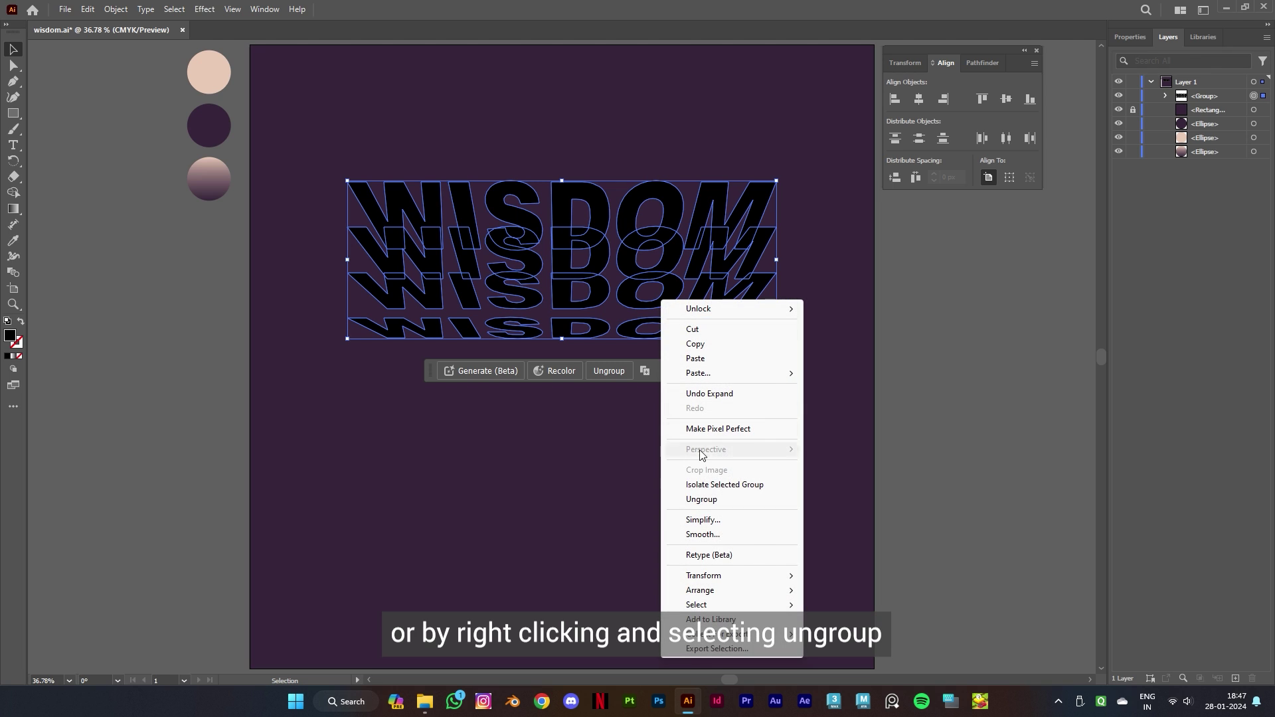
Step: Ungroup the four WISDOM copies and nudge the flattened bottom copy up with the arrow key
left_click(726, 502)
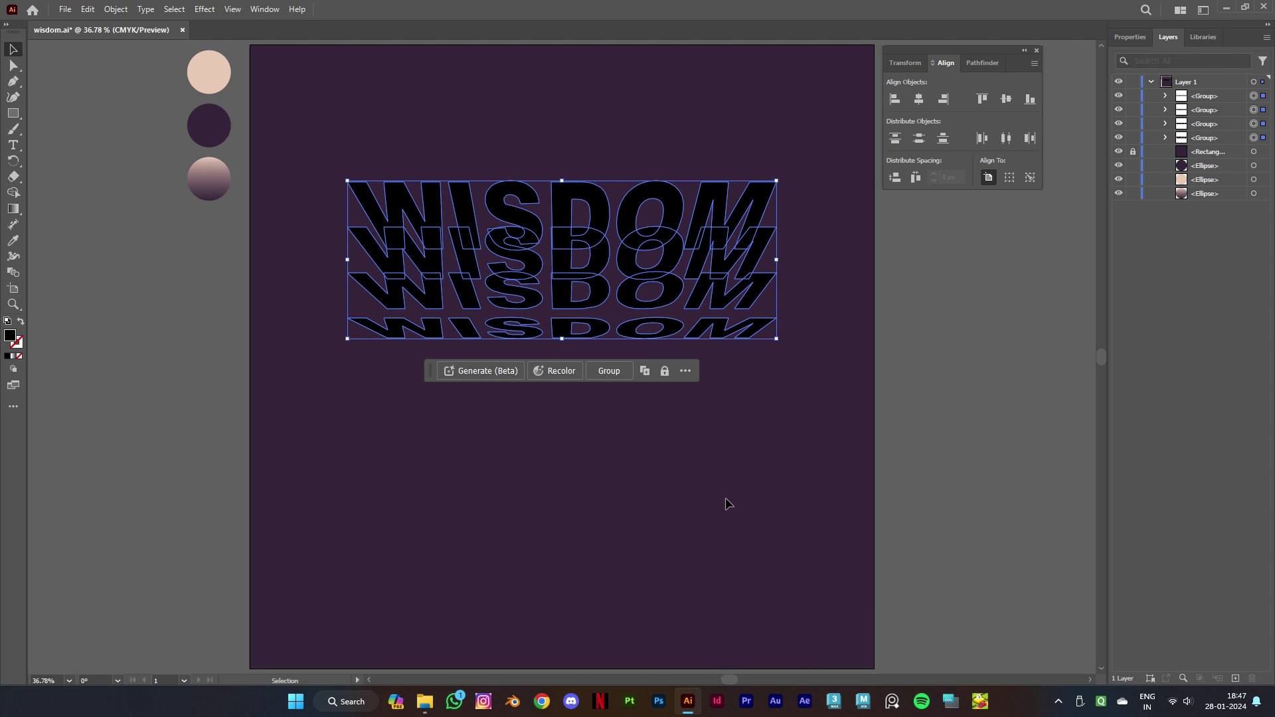
left_click(728, 450)
left_click(709, 330)
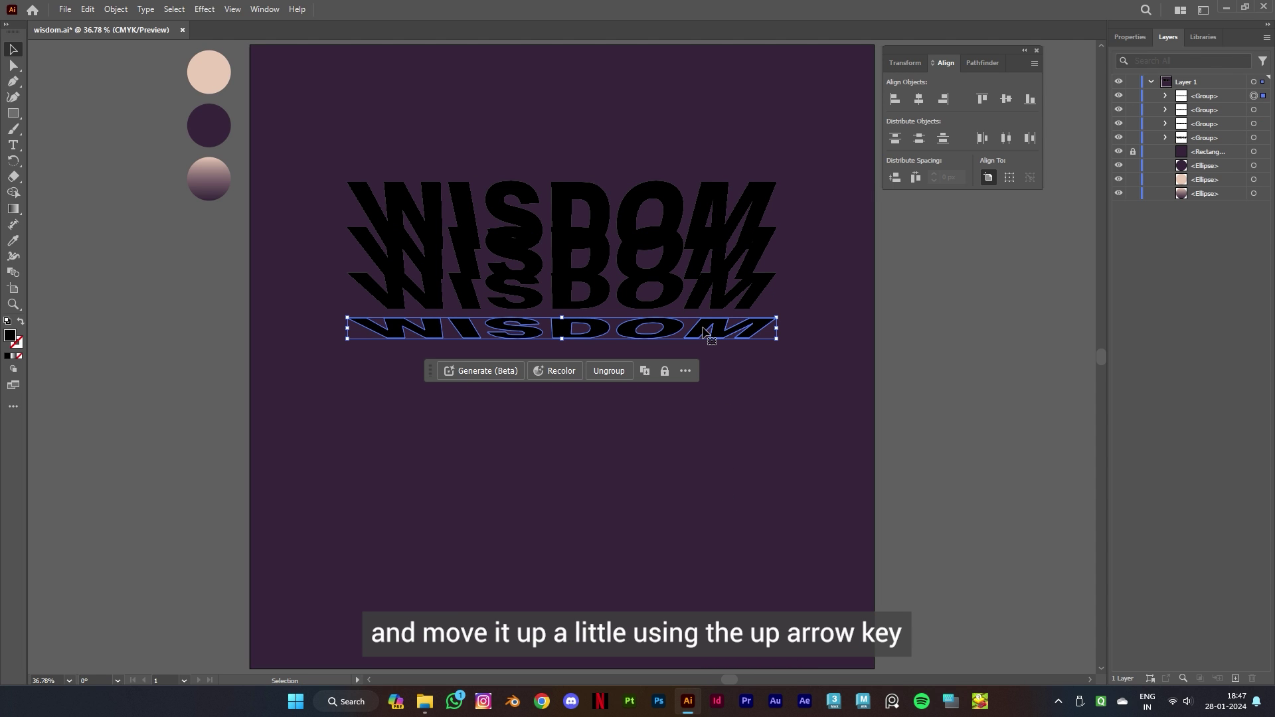
key("Up")
key("Up")
key("Up")
key("Up")
key("Up")
key("Up")
key("Up")
key("Up")
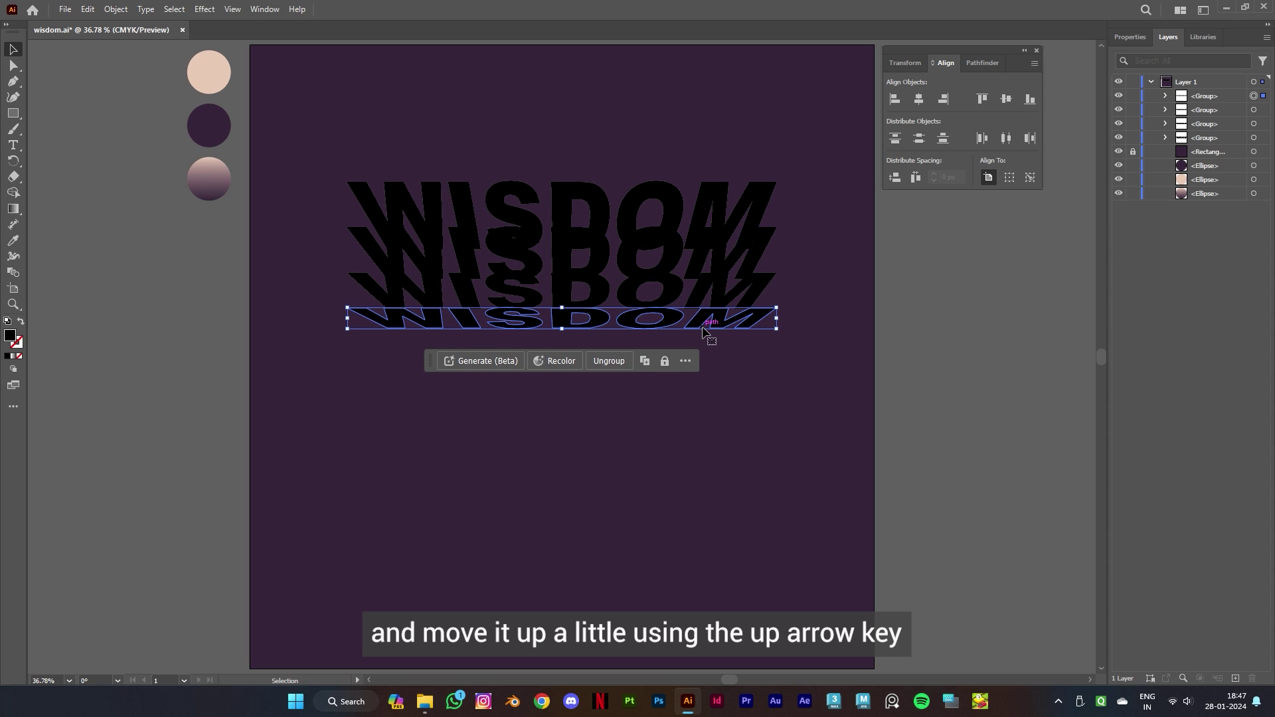
left_click(910, 371)
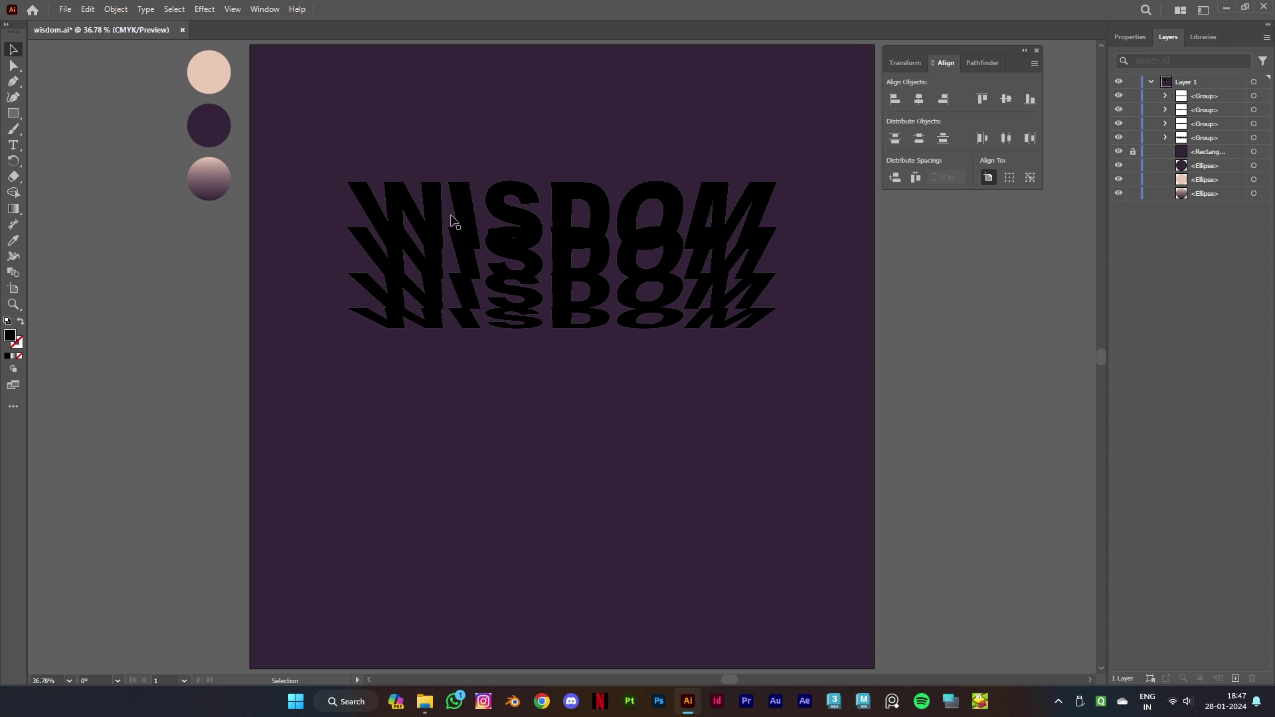
Step: Apply the White, Black gradient preset at a -90° angle to all four WISDOM copies
left_click_drag(327, 148, 821, 399)
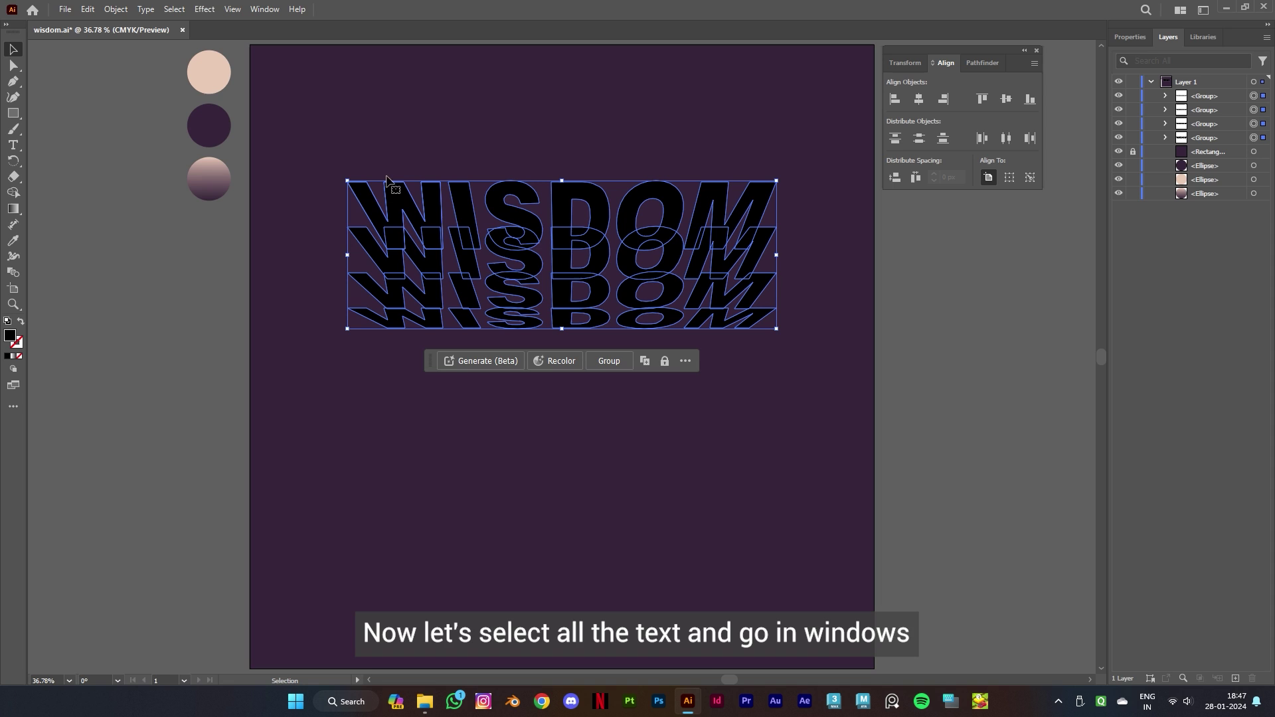
left_click(264, 8)
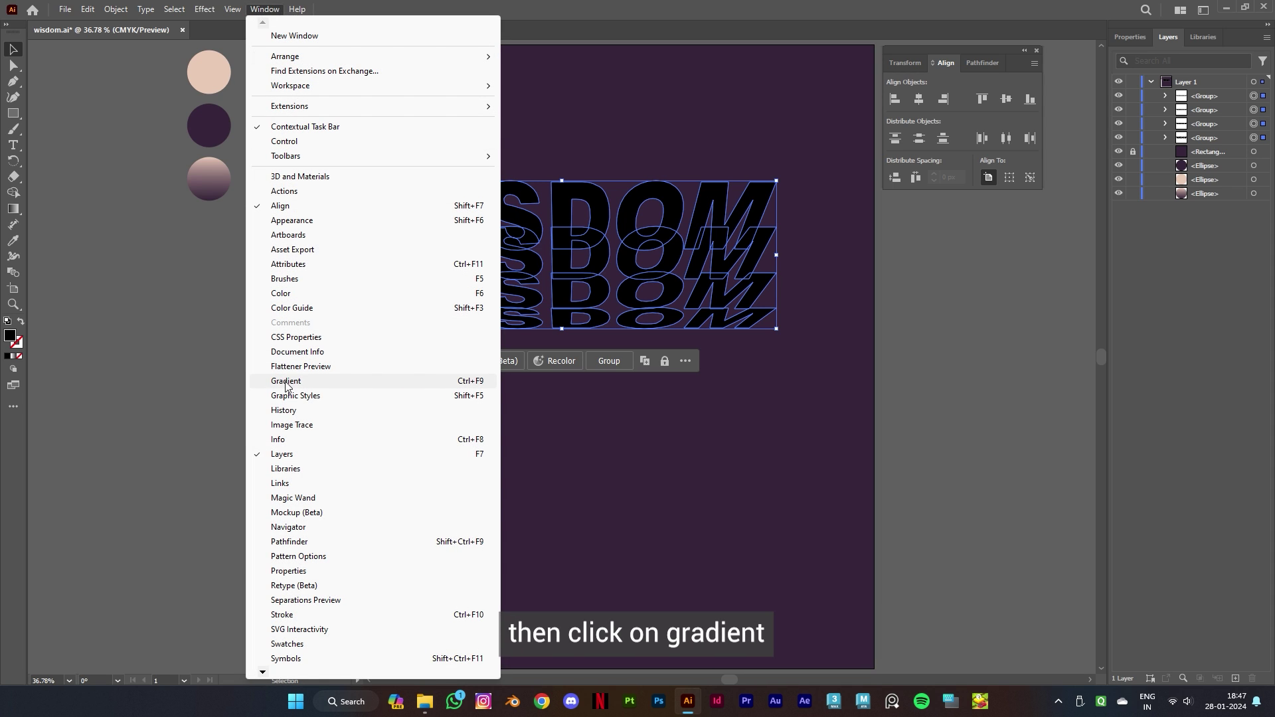
left_click(334, 384)
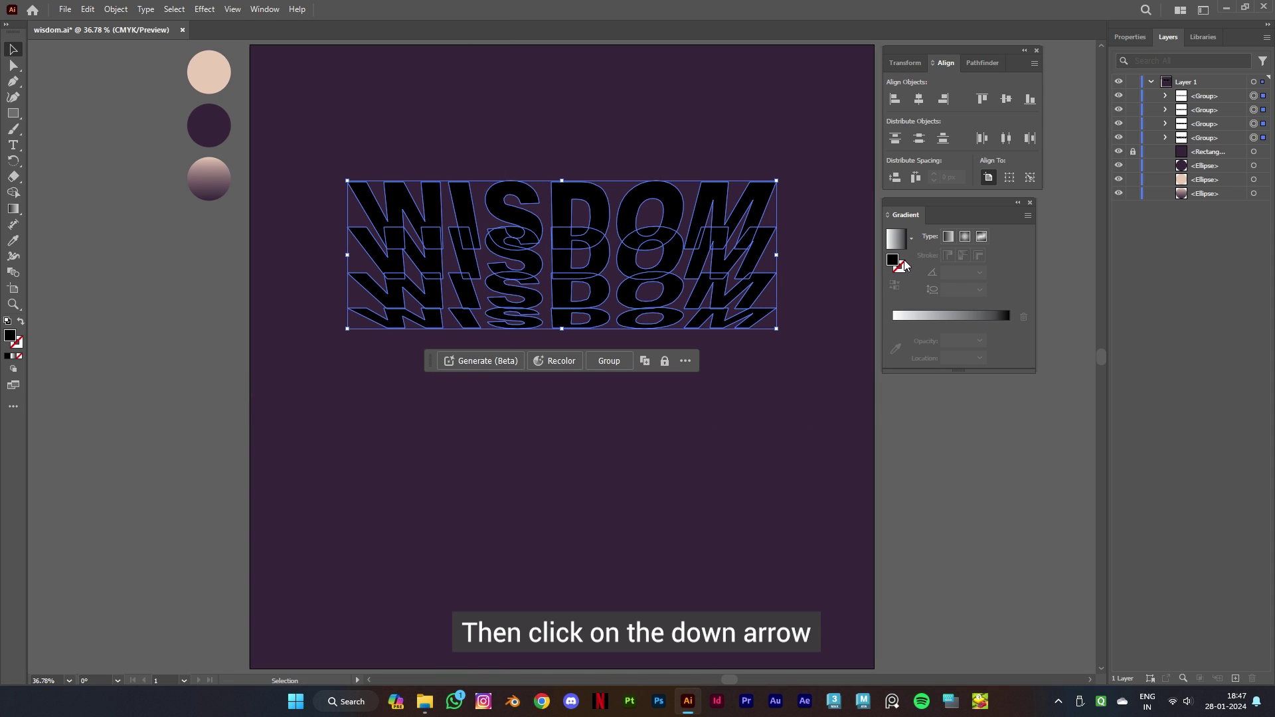
left_click(911, 240)
left_click(848, 266)
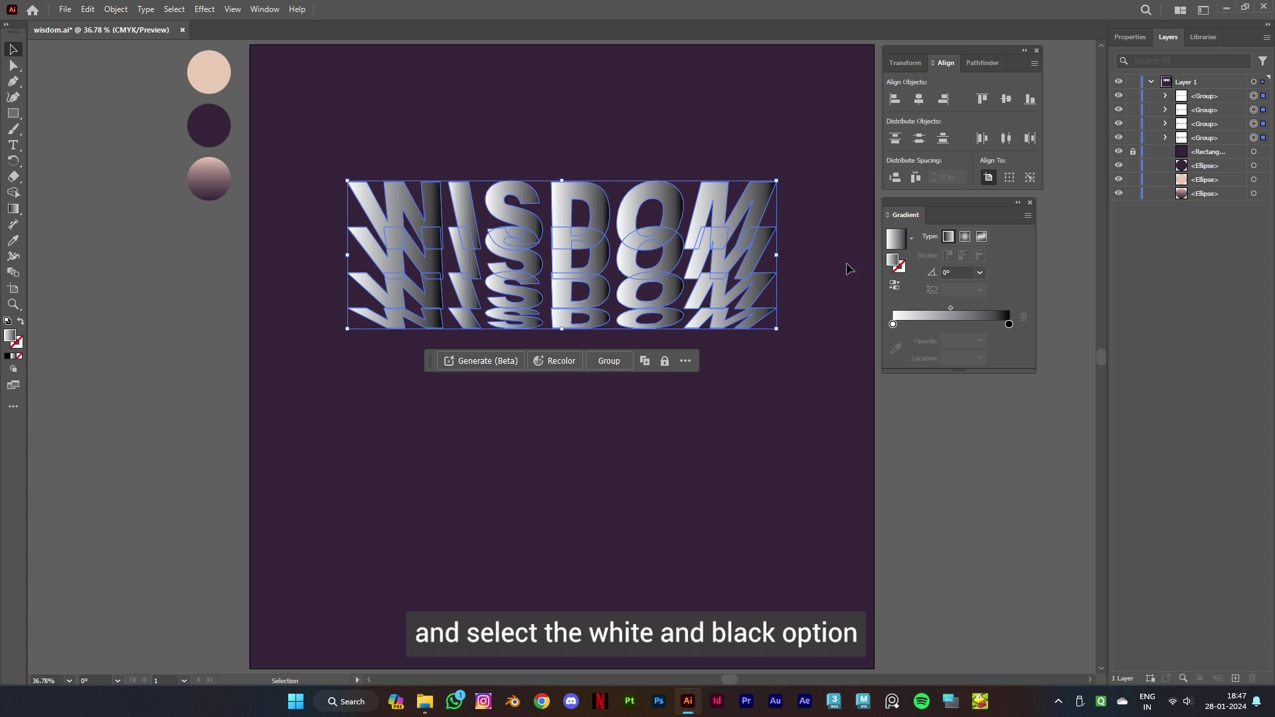
left_click(980, 273)
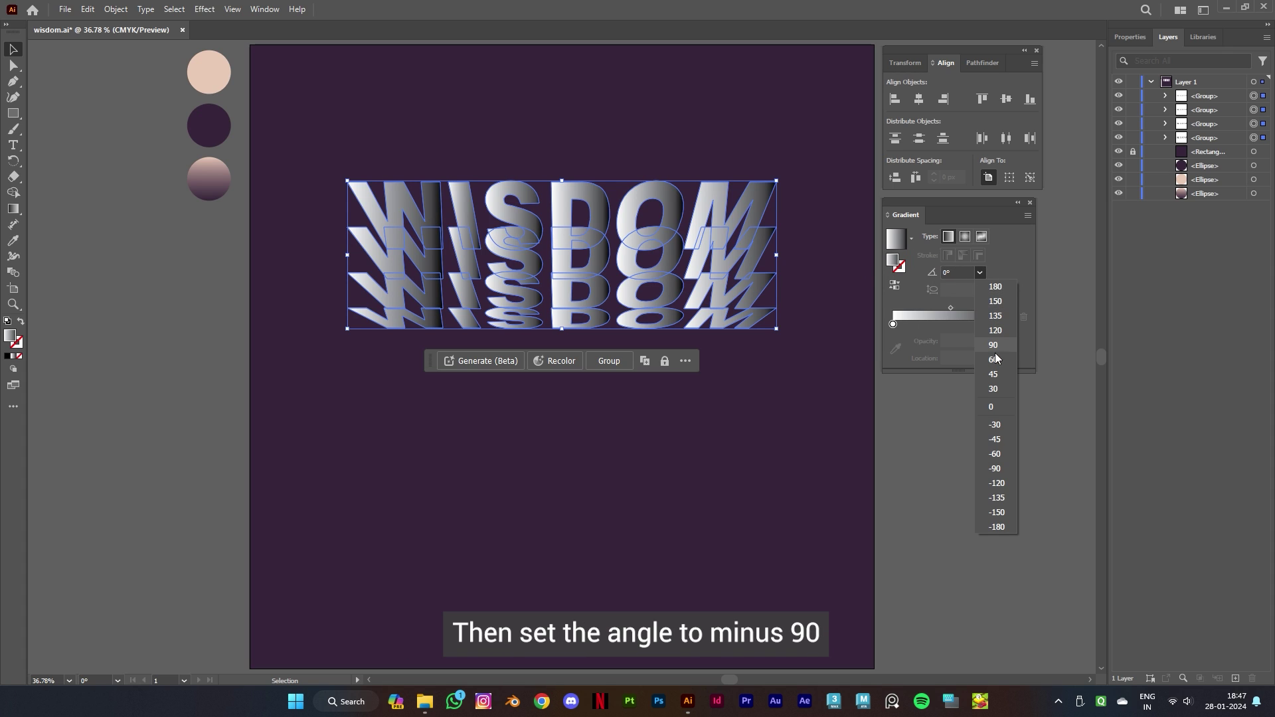
left_click(1002, 465)
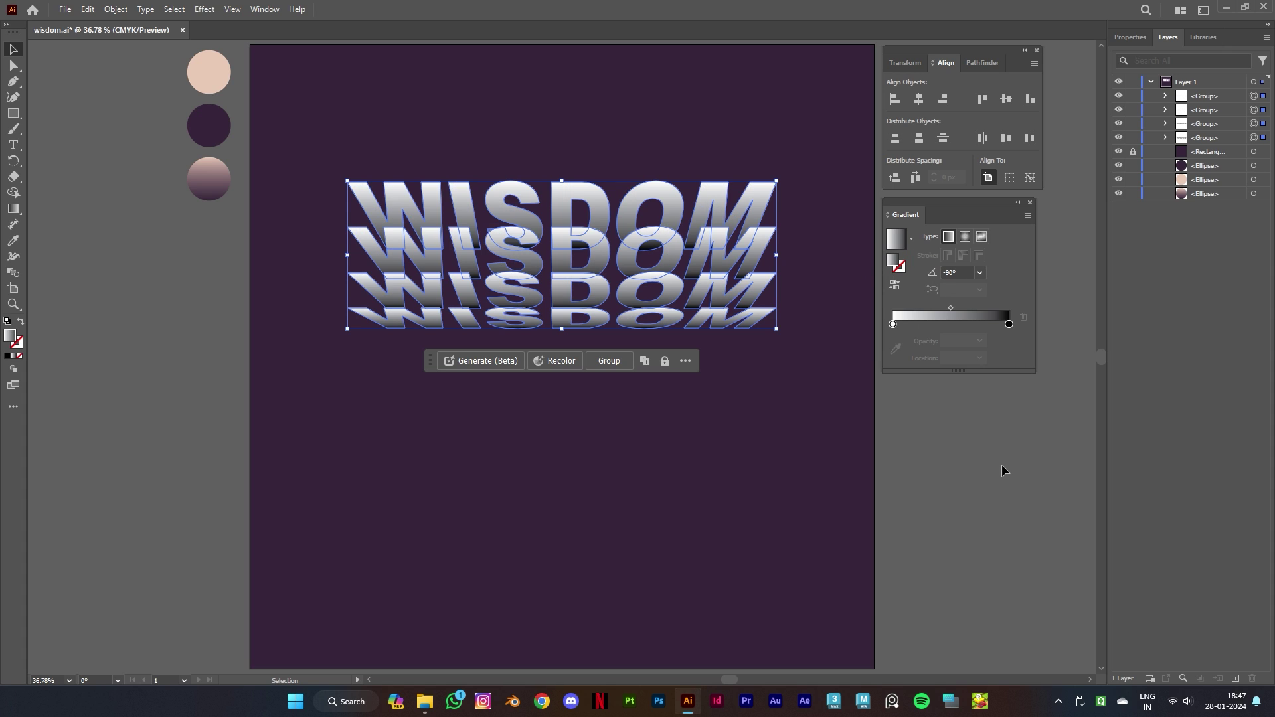
left_click(893, 324)
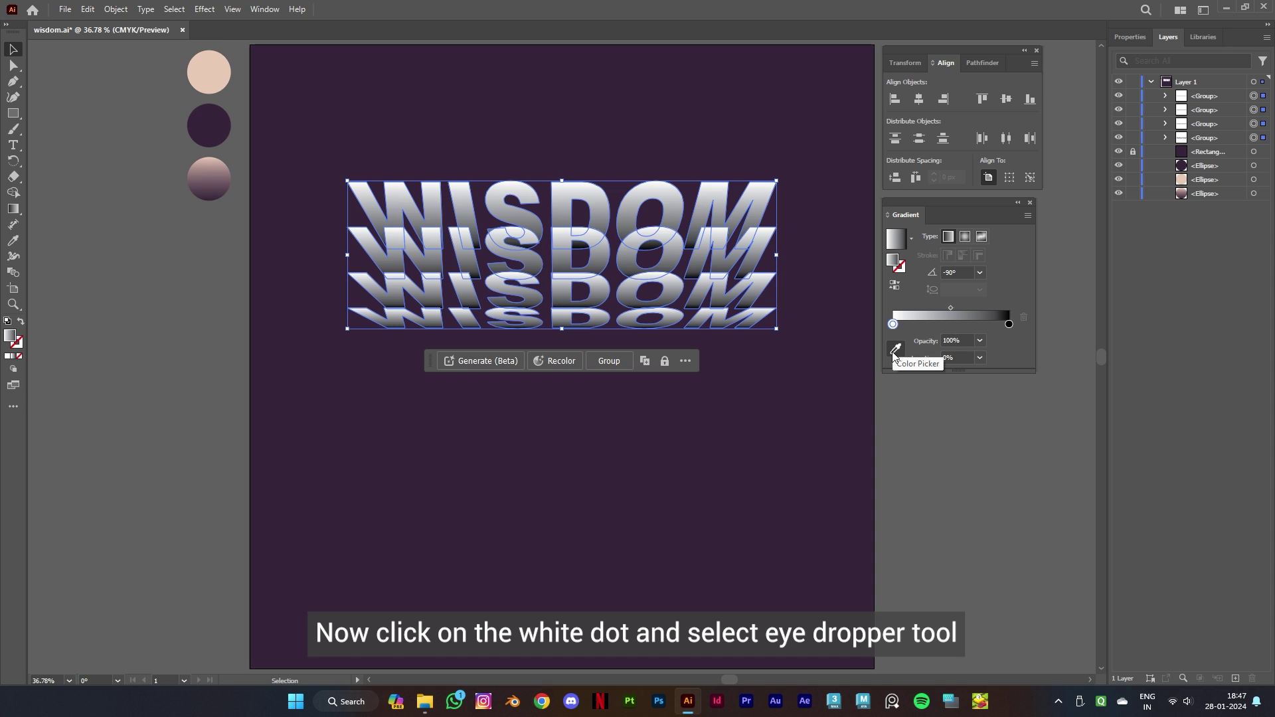
Step: Set the gradient stops to the pale pink and dark purple circle colours, then deselect
left_click(894, 351)
left_click(212, 86)
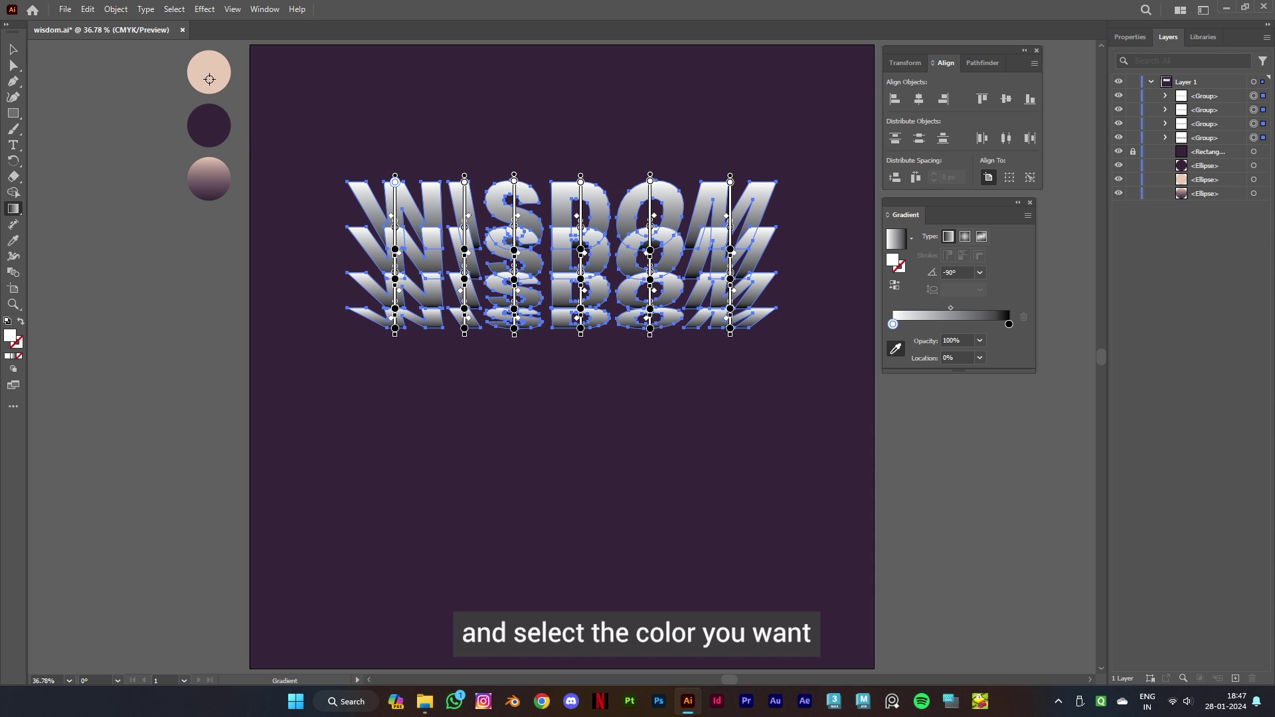
left_click(1009, 325)
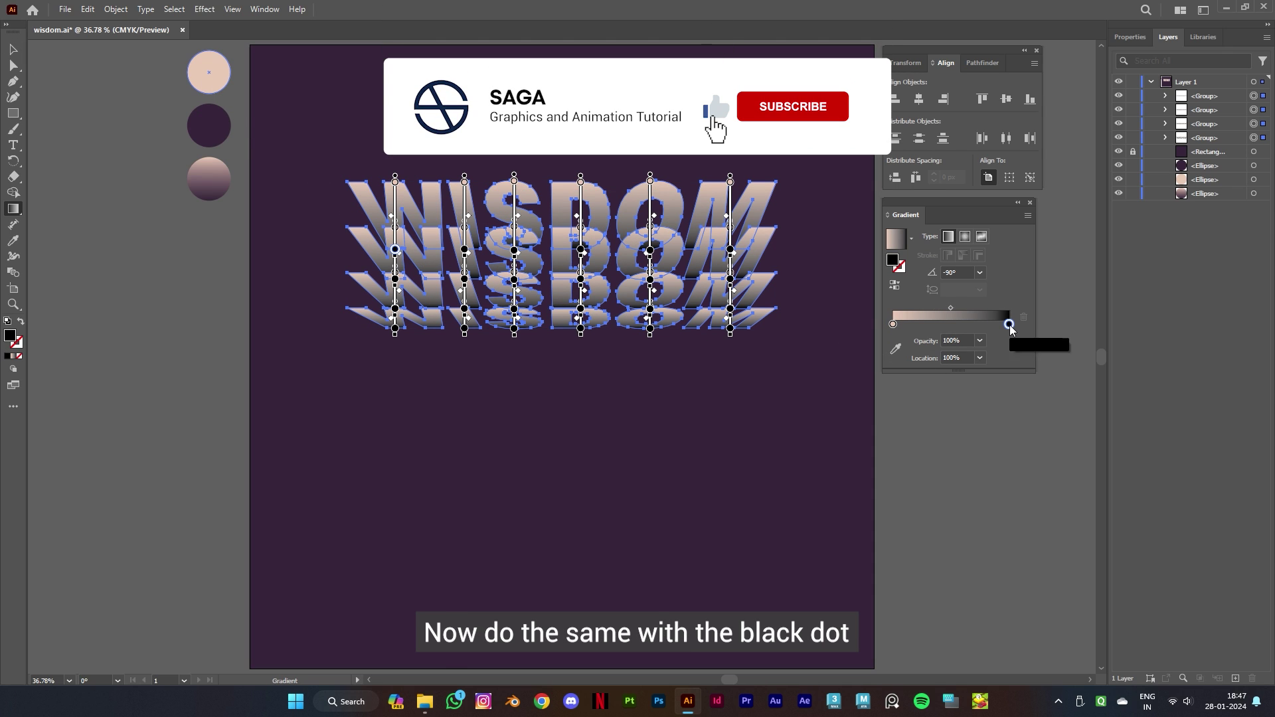
left_click(895, 352)
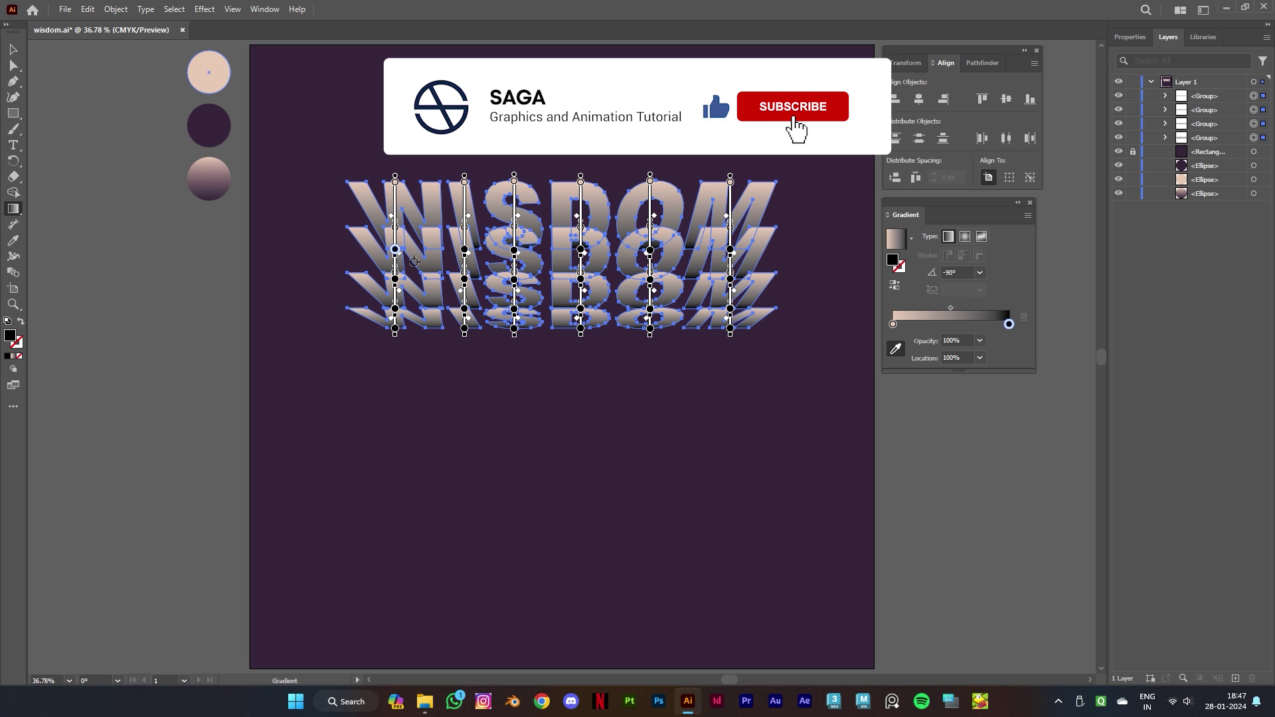
left_click(210, 130)
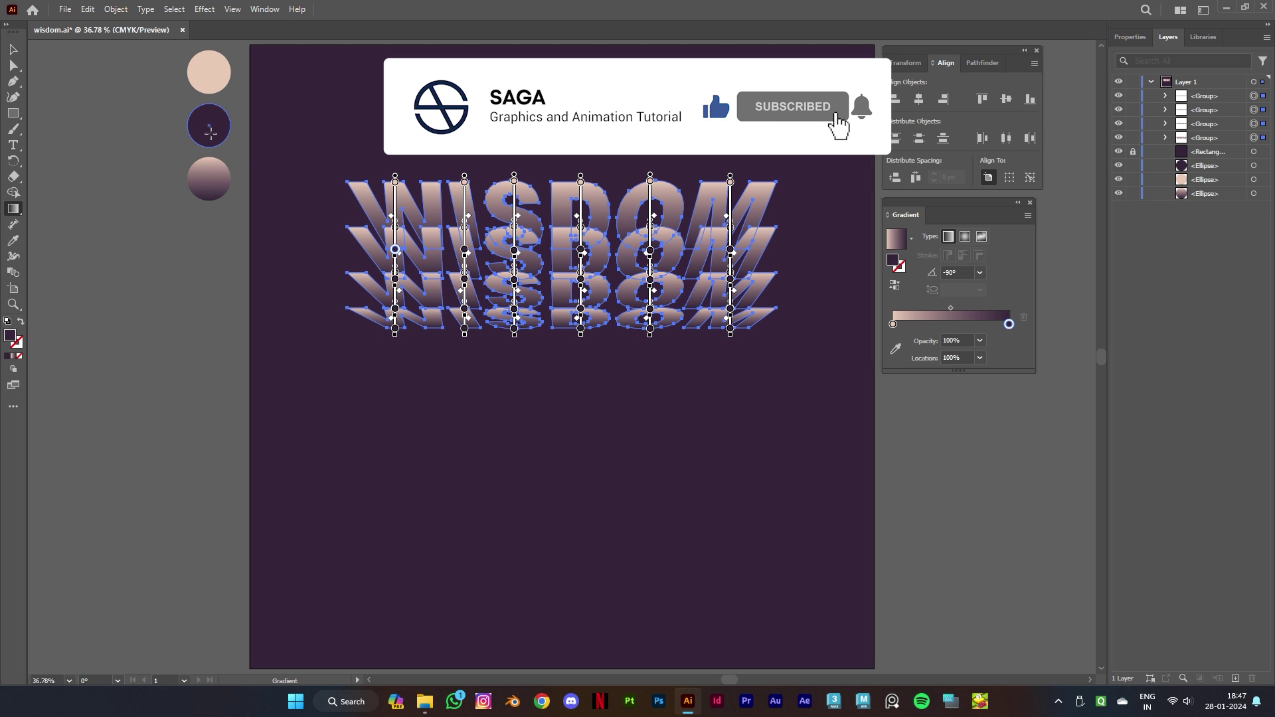
left_click(13, 50)
left_click(193, 357)
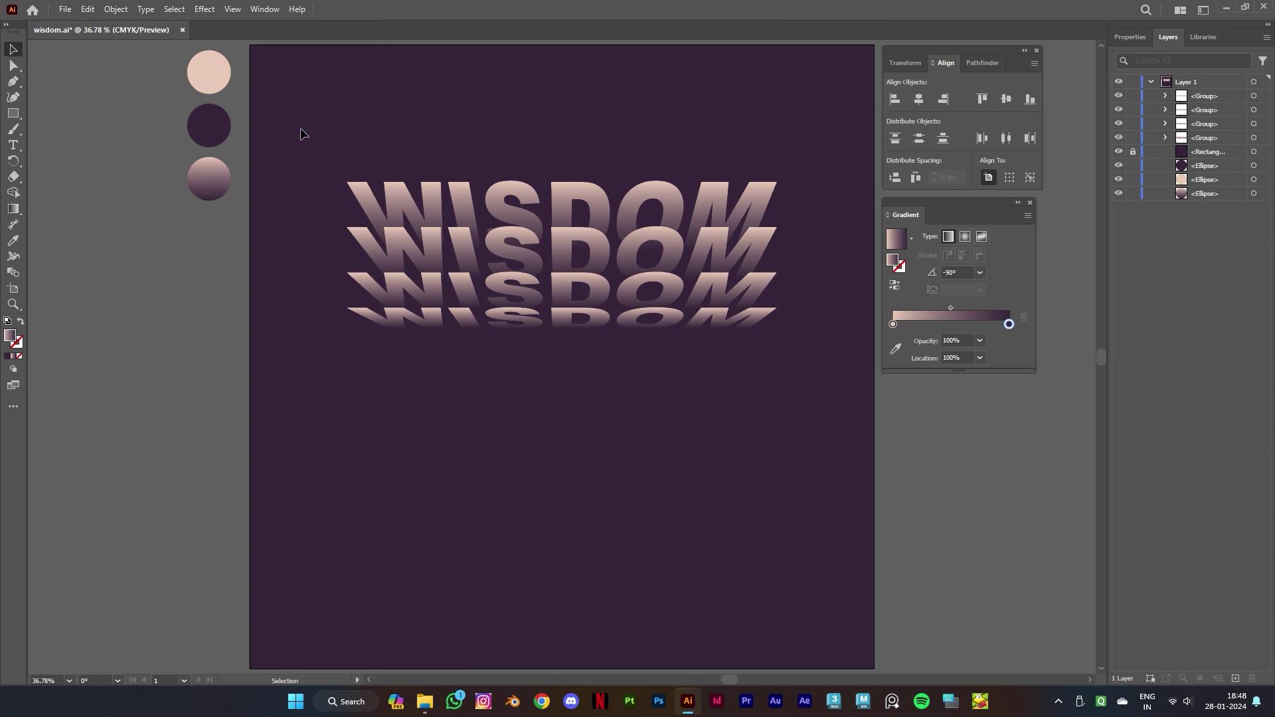
Step: Select the four WISDOM groups and reflect a copy across the horizontal axis
left_click_drag(300, 128, 852, 395)
right_click(595, 296)
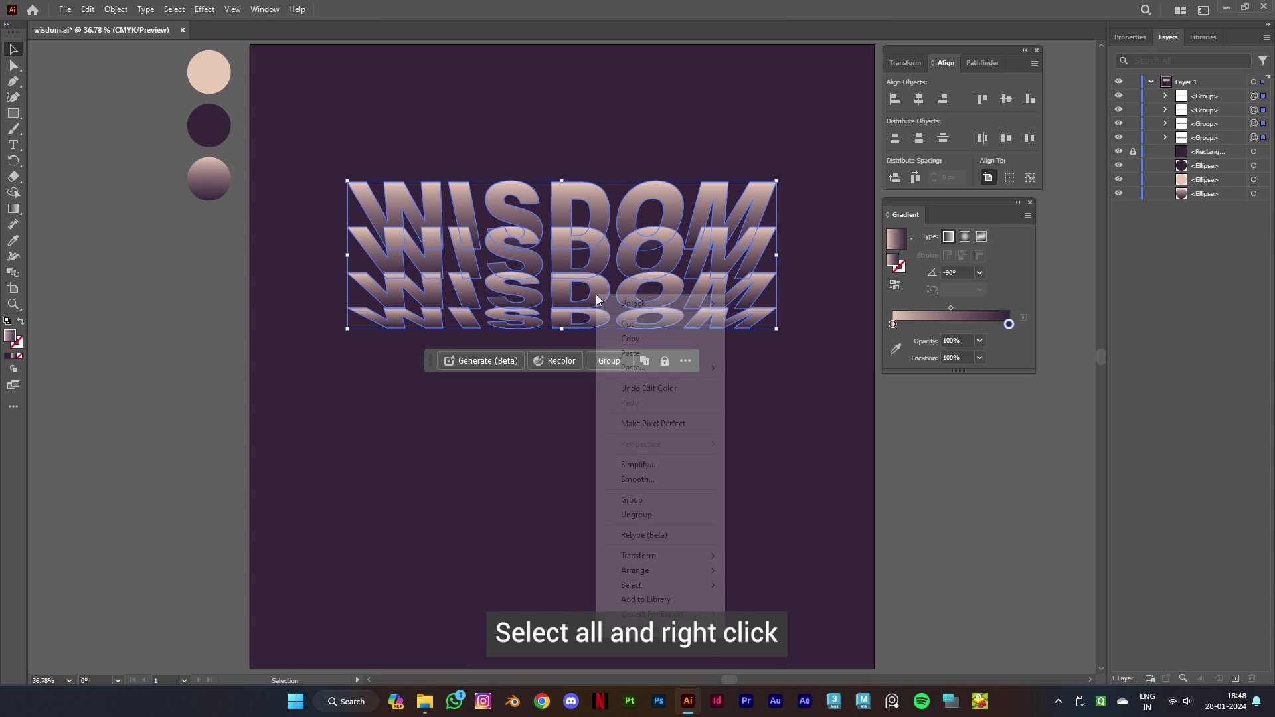
mouse_move(647, 563)
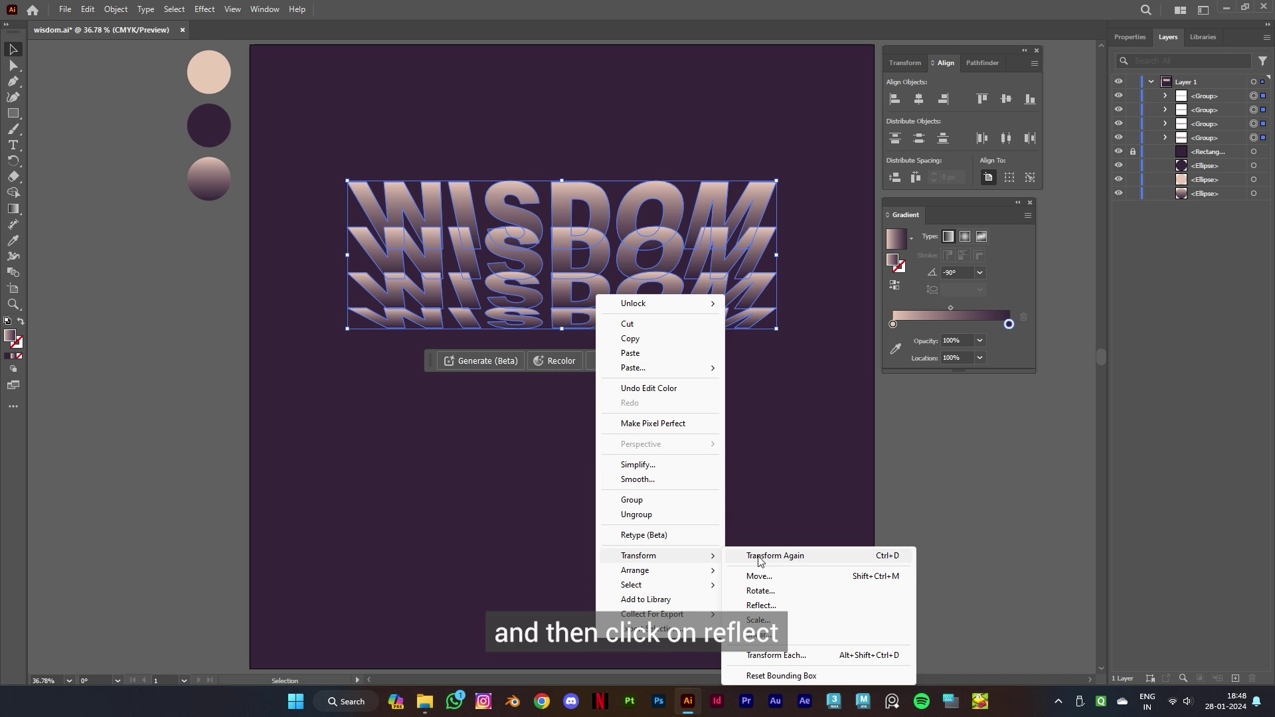
left_click(772, 604)
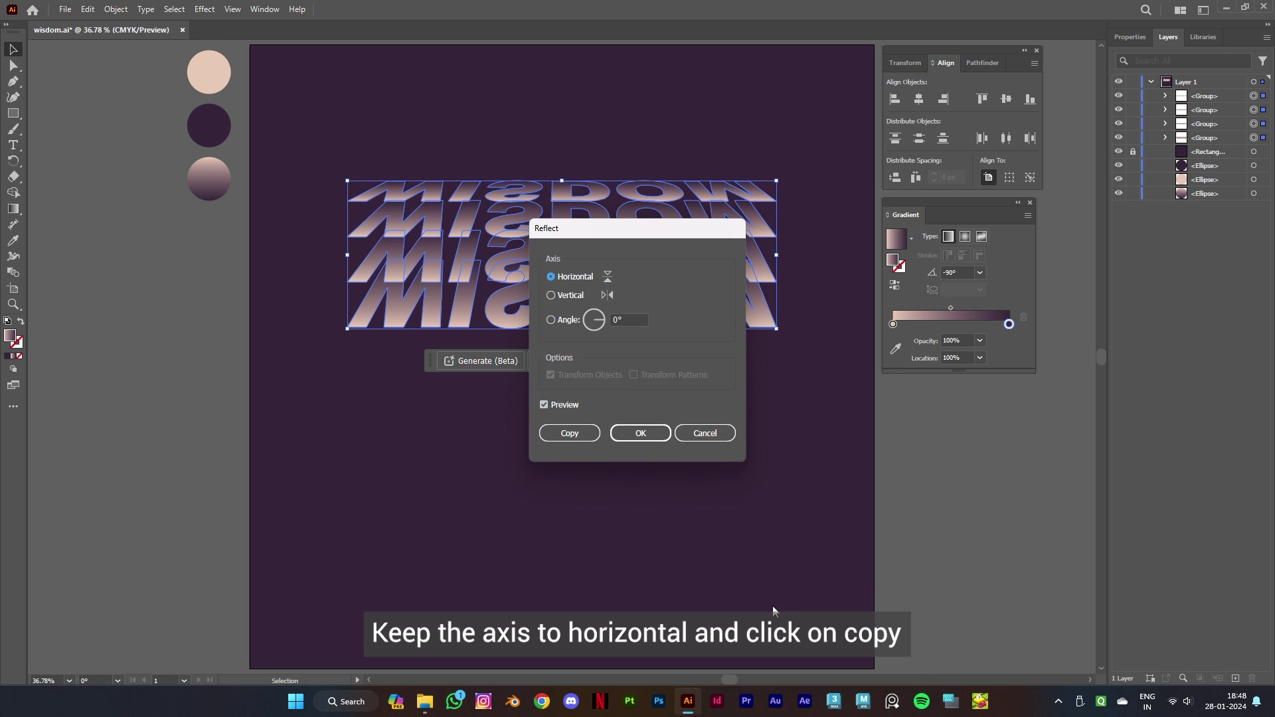
left_click(573, 436)
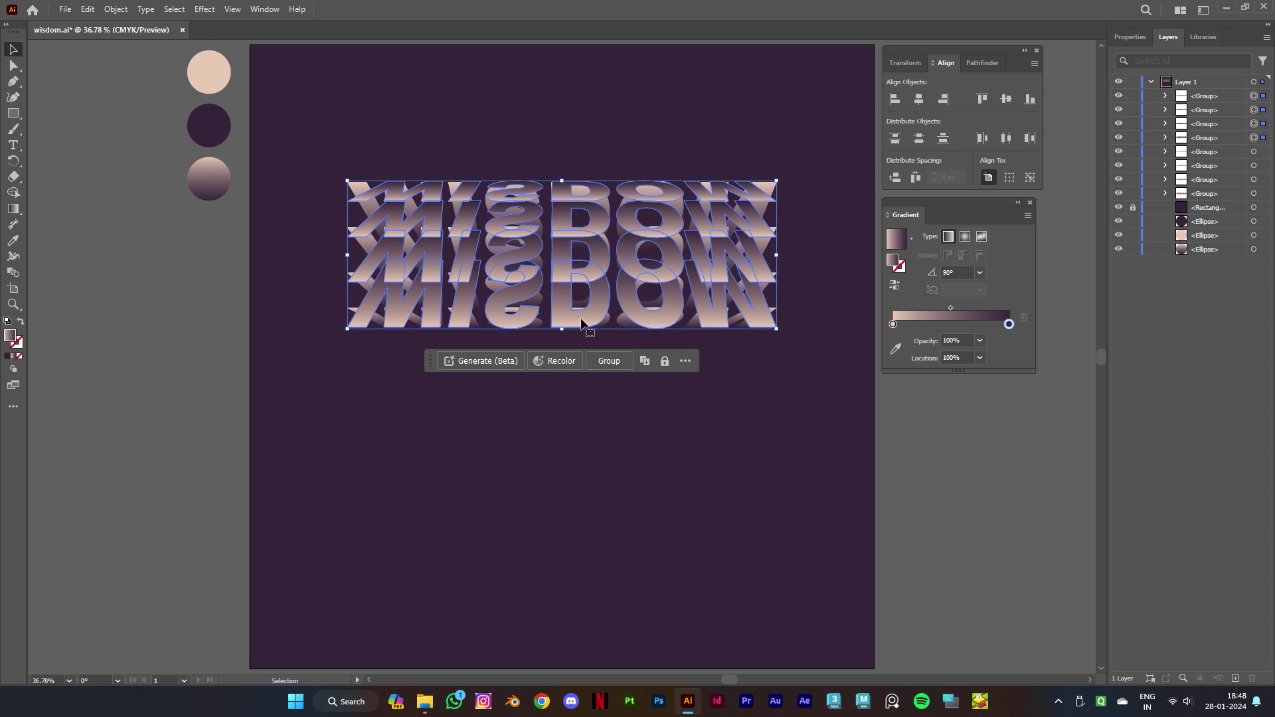
Step: Move the mirrored copy below the originals, group all eight copies, and vertically center them
left_click_drag(581, 324, 579, 467)
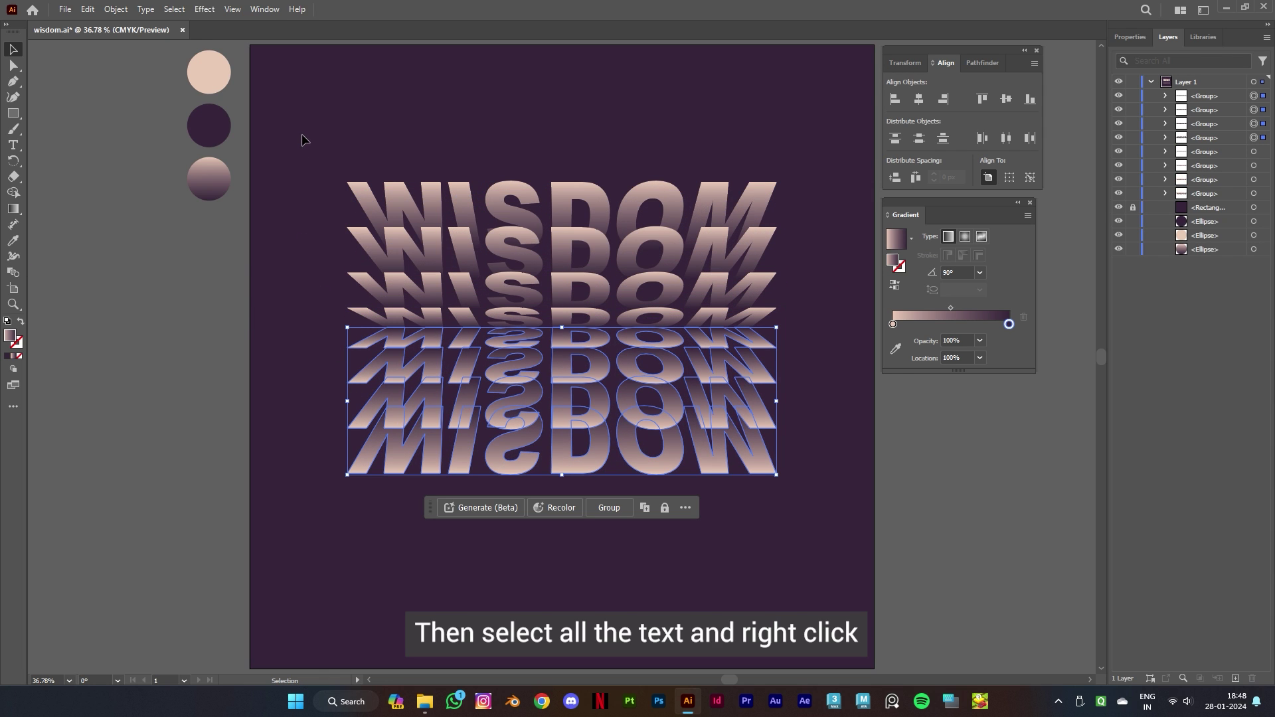
left_click_drag(303, 139, 836, 533)
right_click(598, 369)
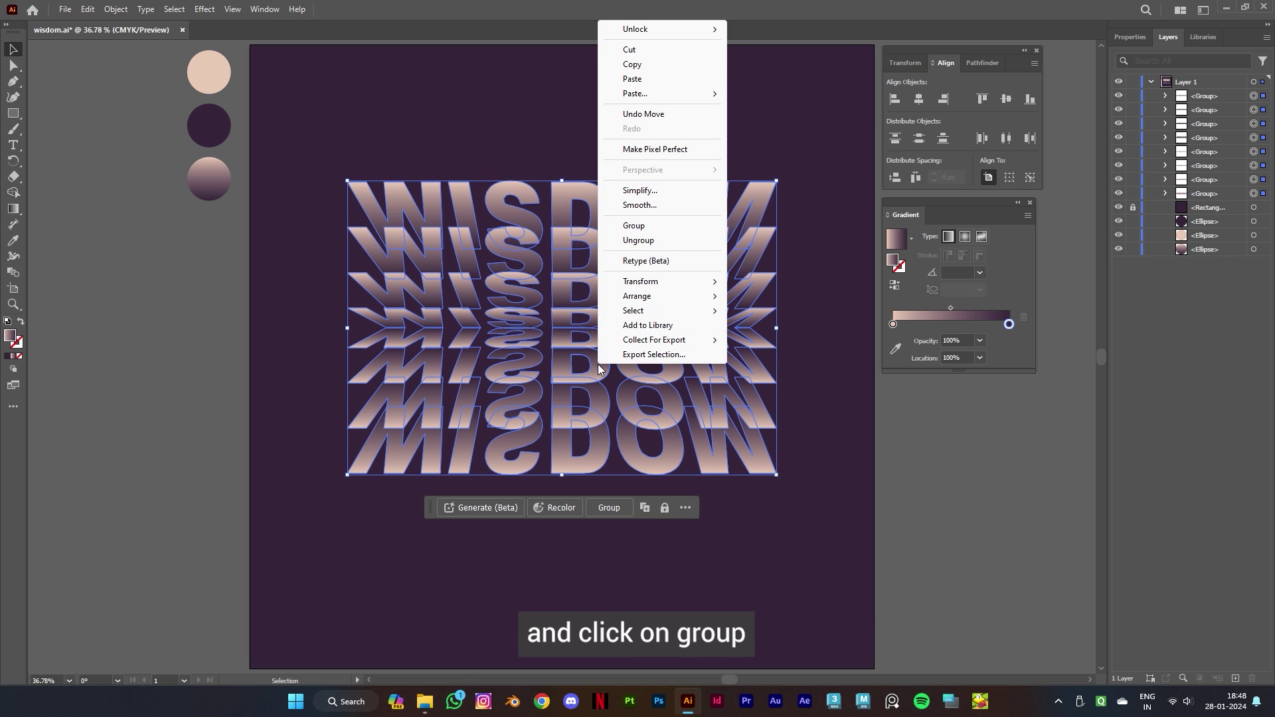
left_click(649, 228)
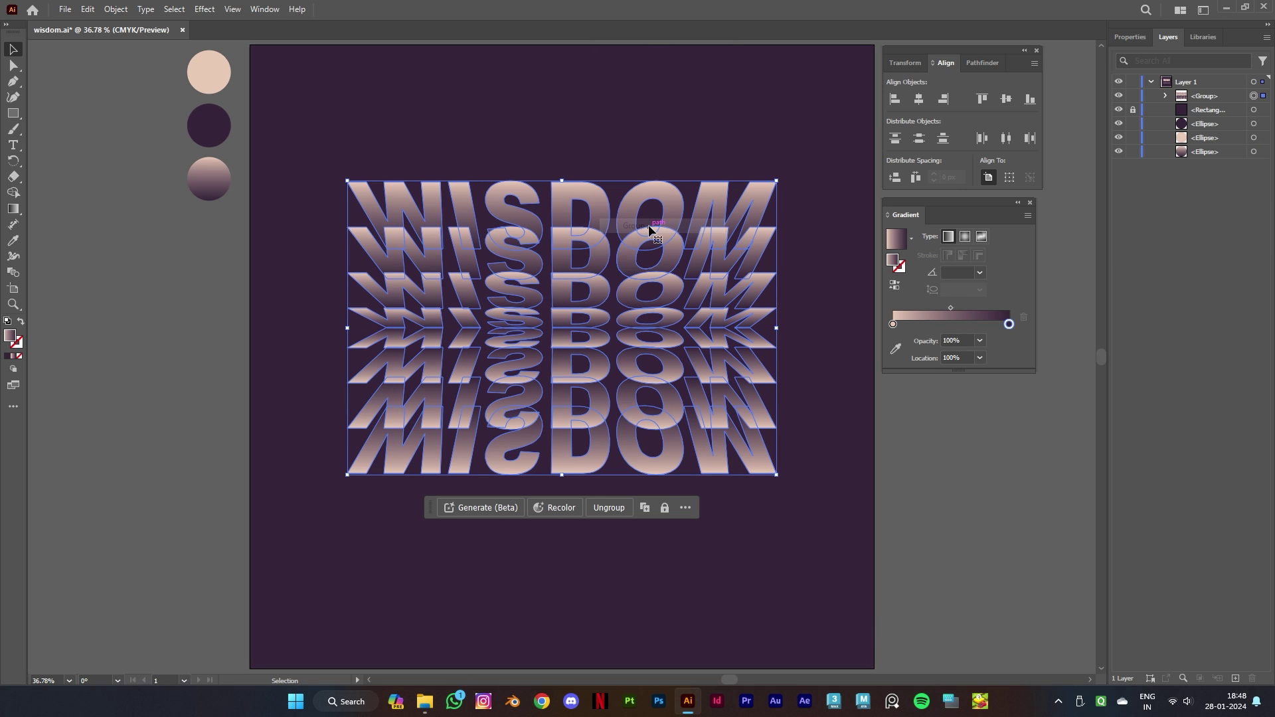
left_click(1006, 98)
left_click(967, 457)
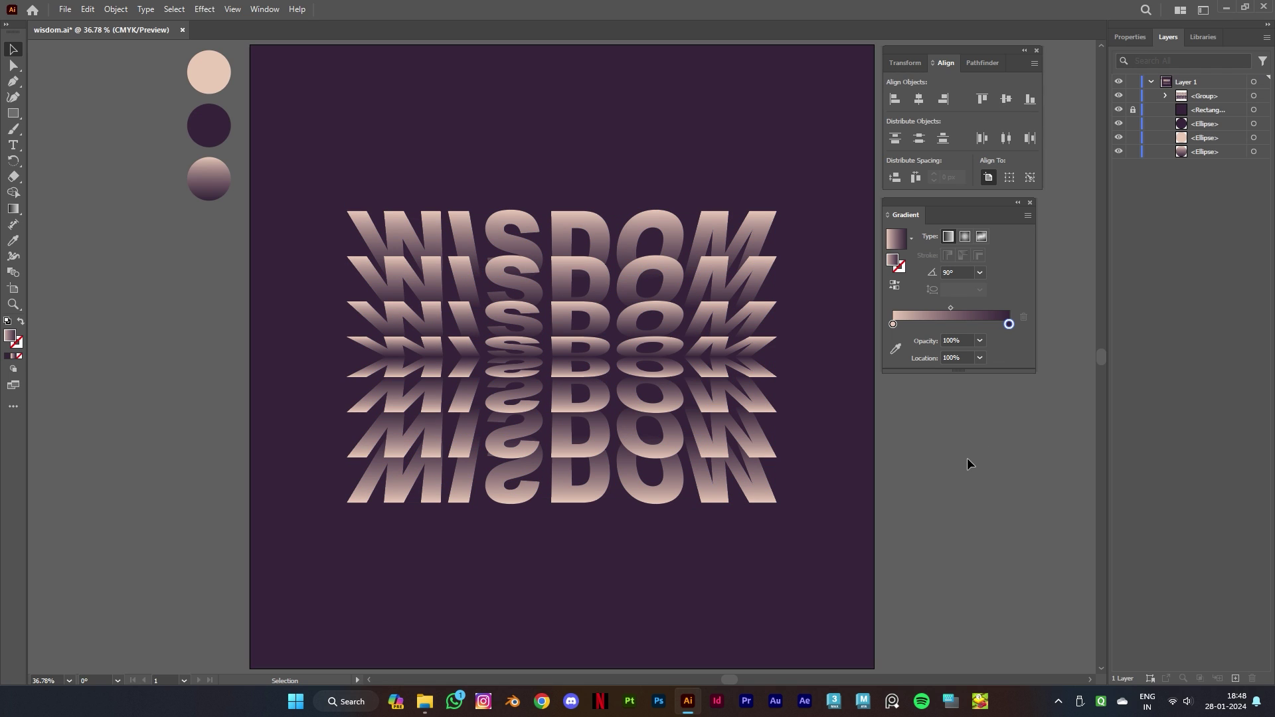